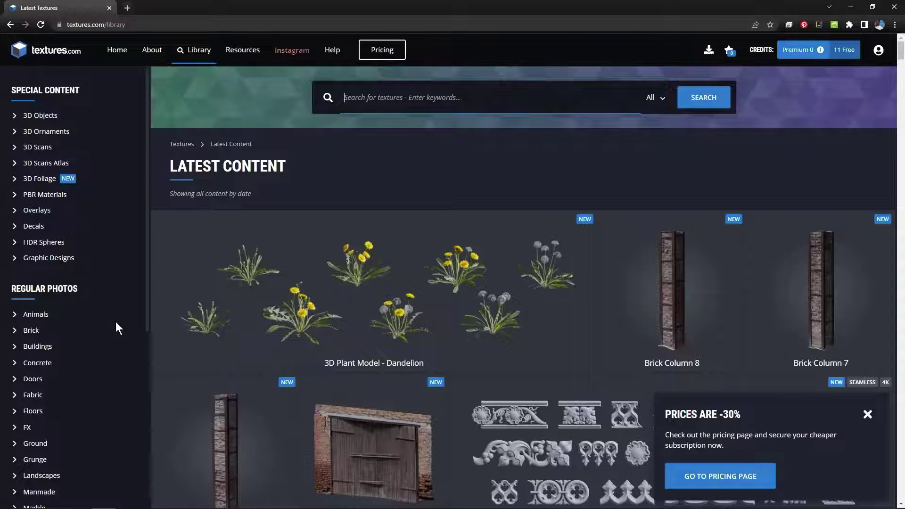
Step: Browse the sidebar to Brick › Medieval › Overgrown textures
{"action": "scroll", "coordinate": [134, 332], "scroll_direction": "down", "scroll_amount": 4}
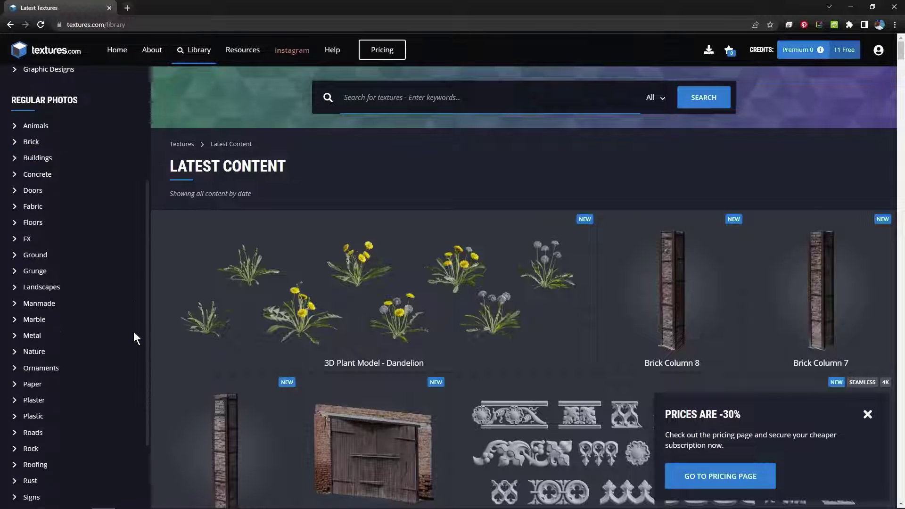
{"action": "left_click", "coordinate": [29, 149]}
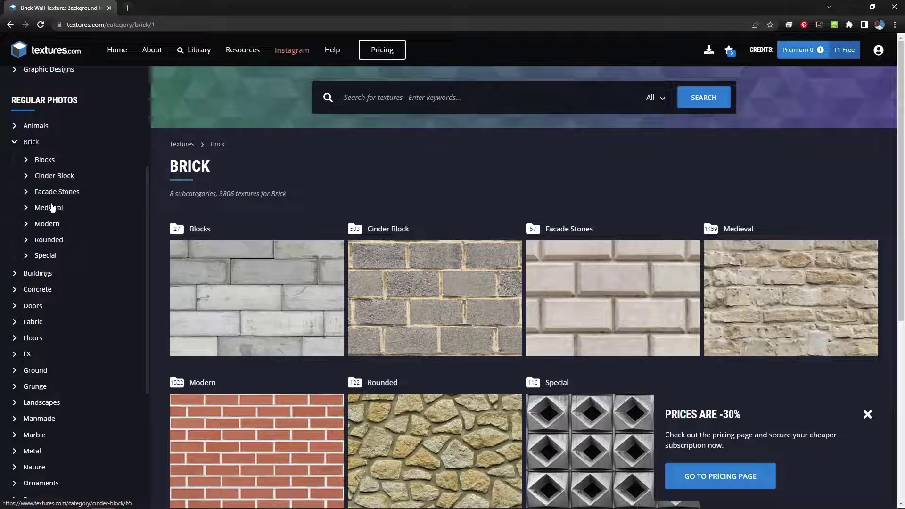
{"action": "left_click", "coordinate": [49, 209]}
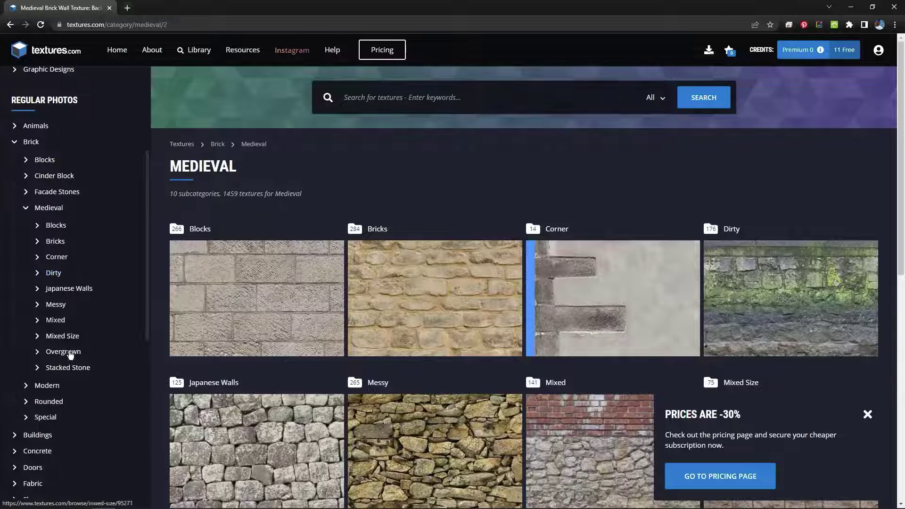
{"action": "left_click", "coordinate": [63, 352]}
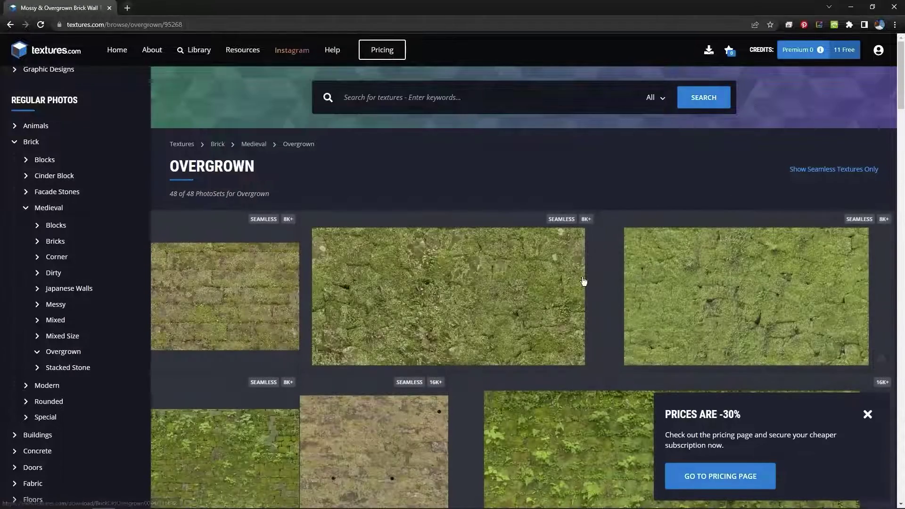
{"action": "scroll", "coordinate": [580, 289], "scroll_direction": "down", "scroll_amount": 1}
{"action": "scroll", "coordinate": [580, 288], "scroll_direction": "down", "scroll_amount": 6}
{"action": "scroll", "coordinate": [580, 288], "scroll_direction": "up", "scroll_amount": 7}
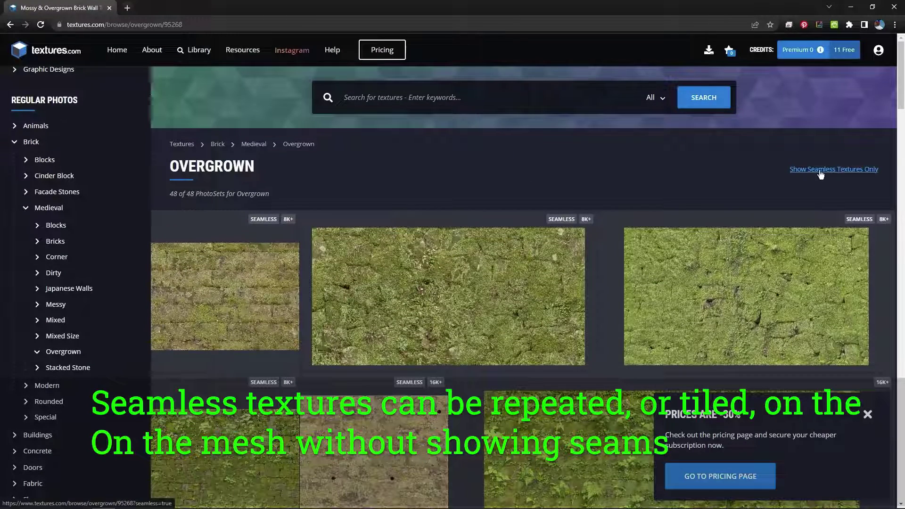
Step: Filter the Overgrown listing to seamless textures only (14 photosets)
{"action": "left_click", "coordinate": [837, 177]}
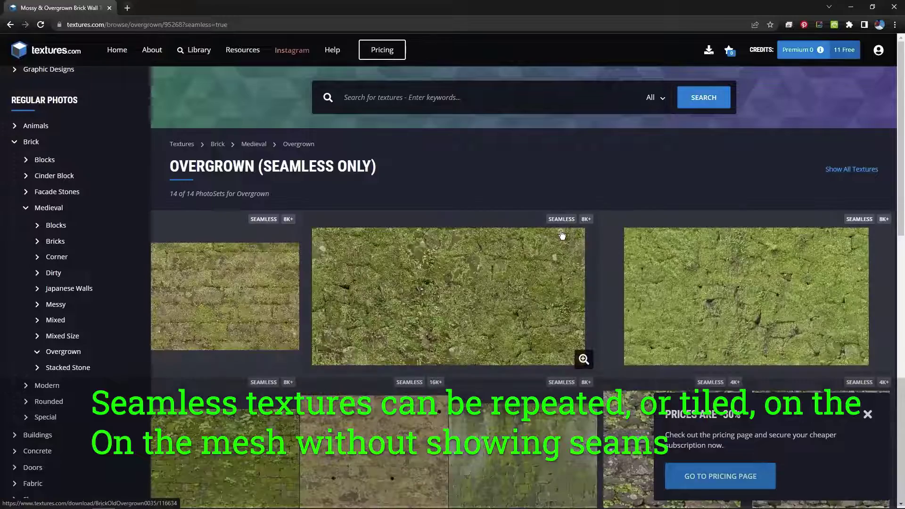
{"action": "scroll", "coordinate": [344, 280], "scroll_direction": "down", "scroll_amount": 7}
{"action": "scroll", "coordinate": [349, 280], "scroll_direction": "up", "scroll_amount": 1}
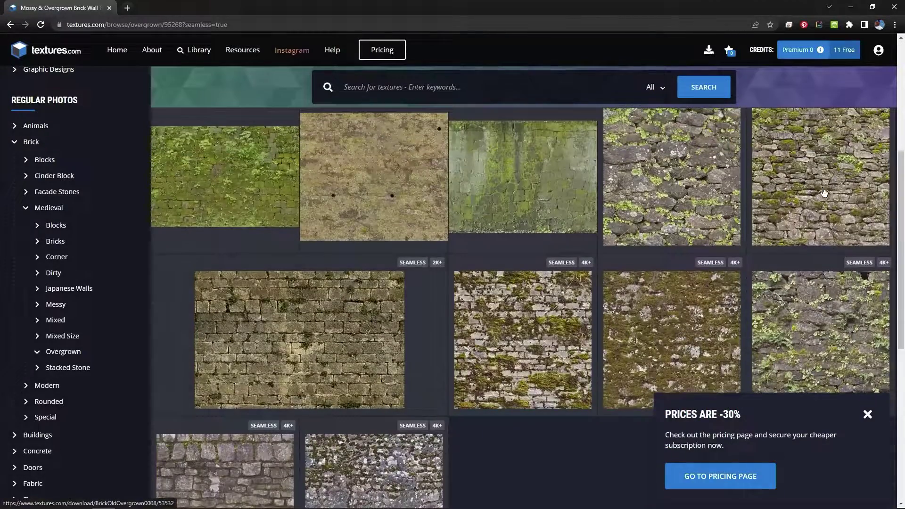
{"action": "scroll", "coordinate": [809, 212], "scroll_direction": "up", "scroll_amount": 2}
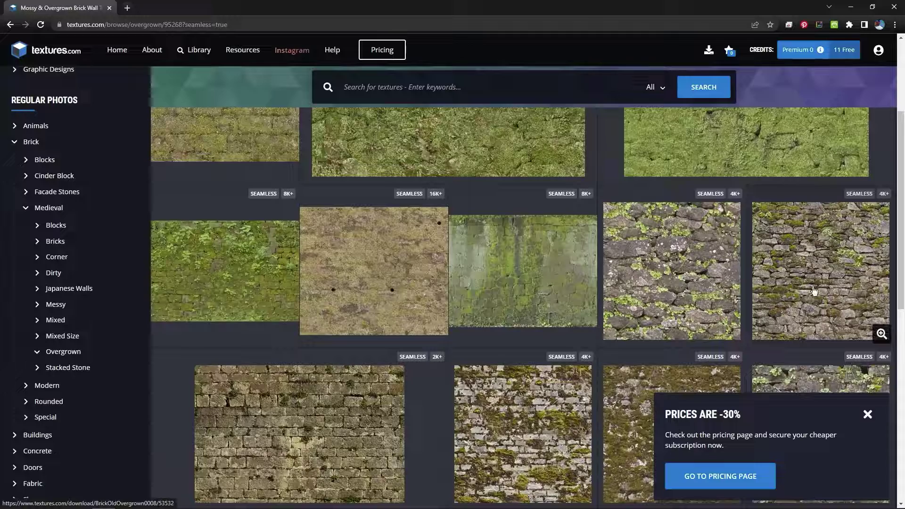
{"action": "left_click", "coordinate": [832, 269]}
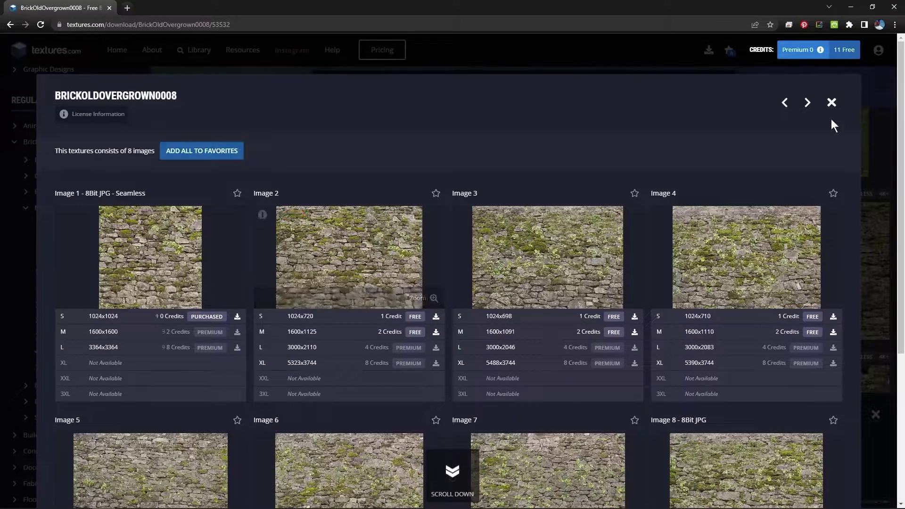
{"action": "left_click", "coordinate": [832, 103]}
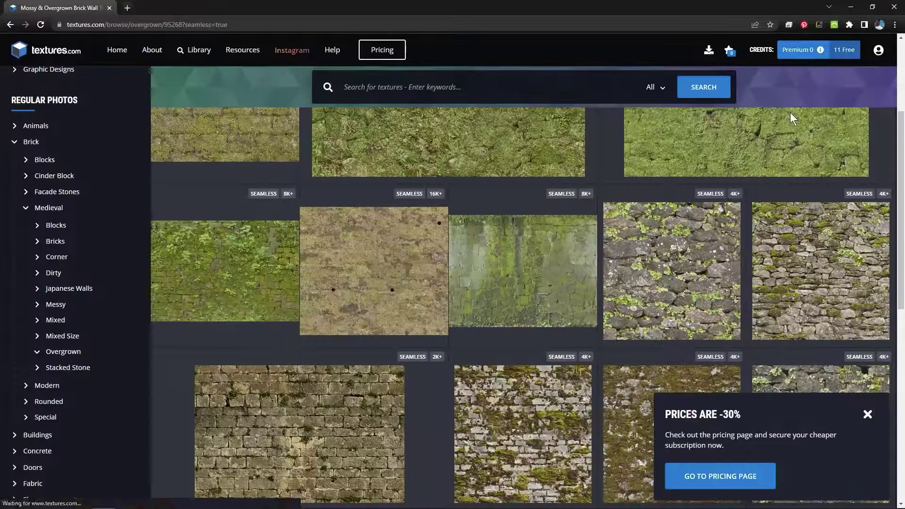
{"action": "left_click", "coordinate": [15, 142]}
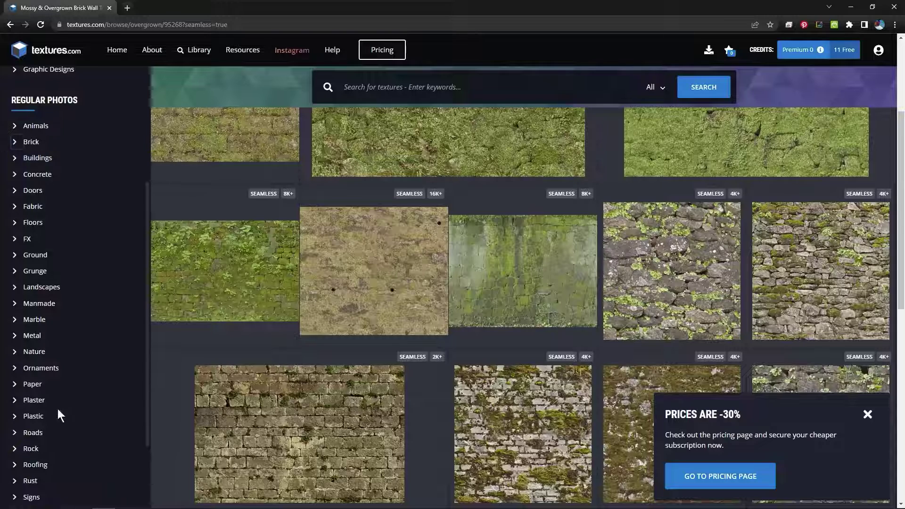
{"action": "scroll", "coordinate": [88, 261], "scroll_direction": "up", "scroll_amount": 4}
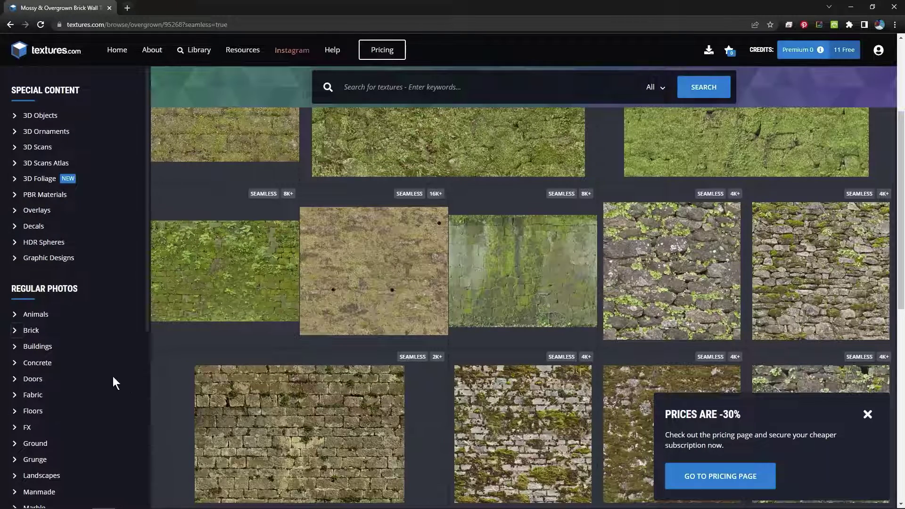
{"action": "scroll", "coordinate": [113, 376], "scroll_direction": "down", "scroll_amount": 4}
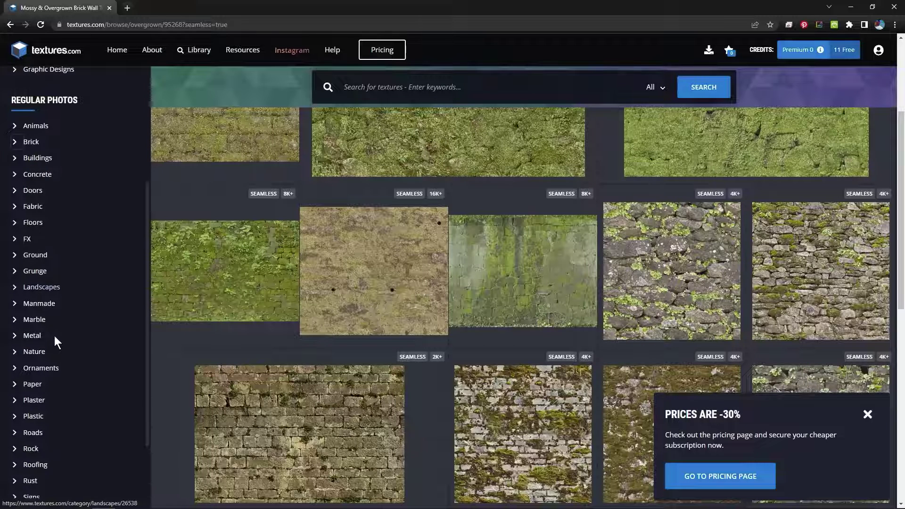
{"action": "scroll", "coordinate": [55, 335], "scroll_direction": "down", "scroll_amount": 1}
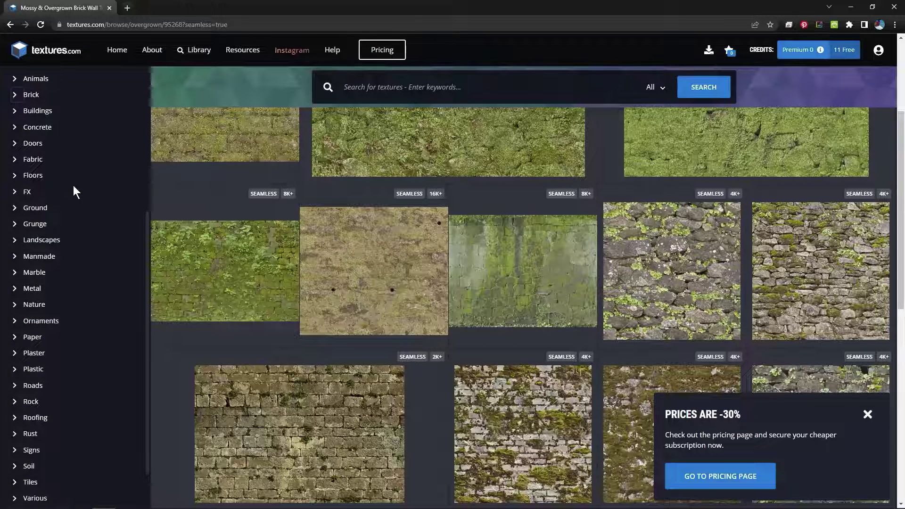
{"action": "scroll", "coordinate": [75, 217], "scroll_direction": "up", "scroll_amount": 2}
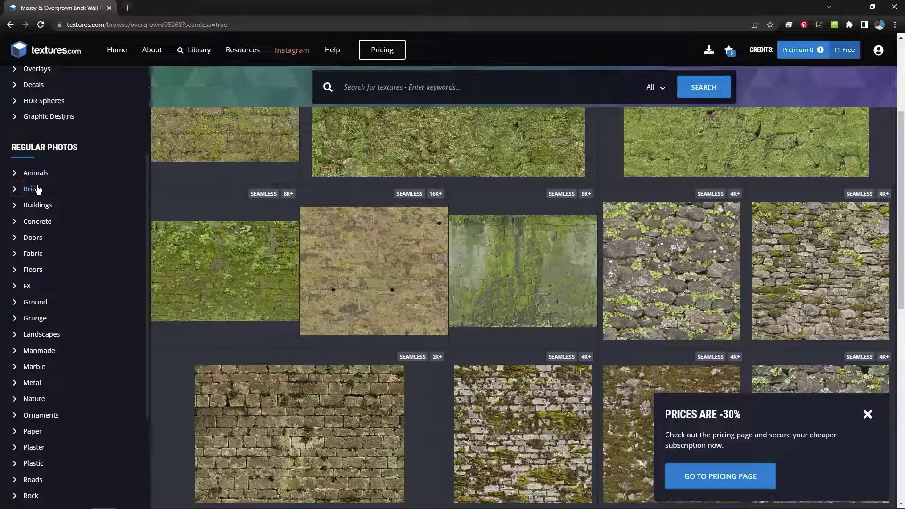
{"action": "scroll", "coordinate": [81, 243], "scroll_direction": "down", "scroll_amount": 2}
{"action": "scroll", "coordinate": [84, 246], "scroll_direction": "up", "scroll_amount": 1}
{"action": "scroll", "coordinate": [84, 245], "scroll_direction": "up", "scroll_amount": 1}
{"action": "scroll", "coordinate": [84, 246], "scroll_direction": "down", "scroll_amount": 2}
{"action": "scroll", "coordinate": [84, 245], "scroll_direction": "up", "scroll_amount": 1}
{"action": "scroll", "coordinate": [84, 245], "scroll_direction": "down", "scroll_amount": 1}
{"action": "scroll", "coordinate": [84, 247], "scroll_direction": "down", "scroll_amount": 2}
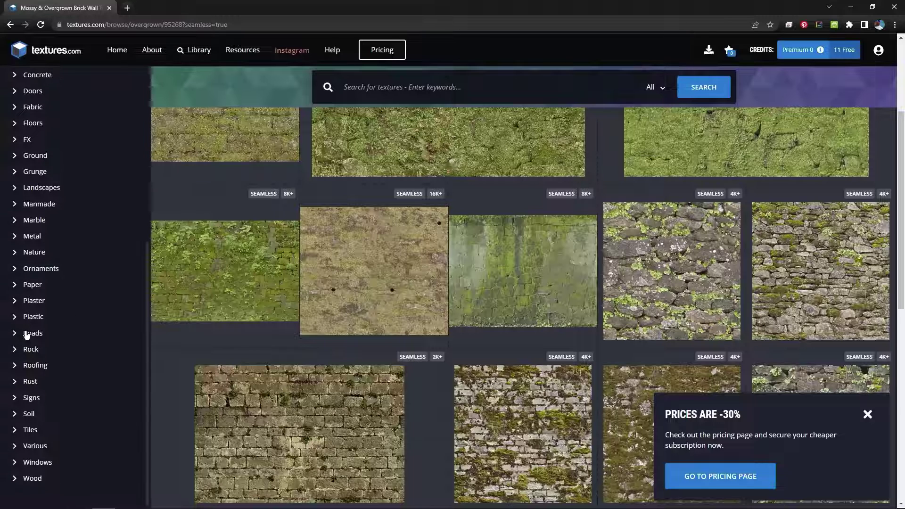
{"action": "left_click", "coordinate": [18, 367]}
{"action": "scroll", "coordinate": [52, 330], "scroll_direction": "down", "scroll_amount": 3}
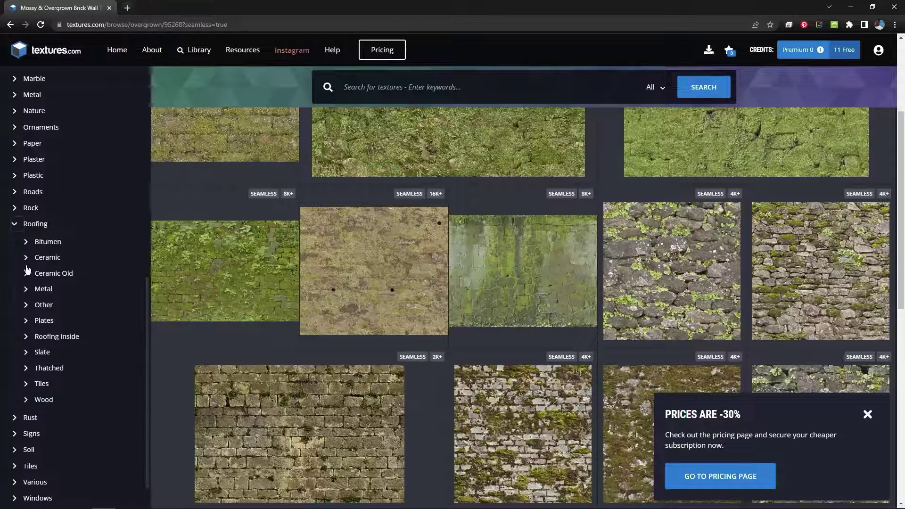
{"action": "left_click", "coordinate": [15, 224]}
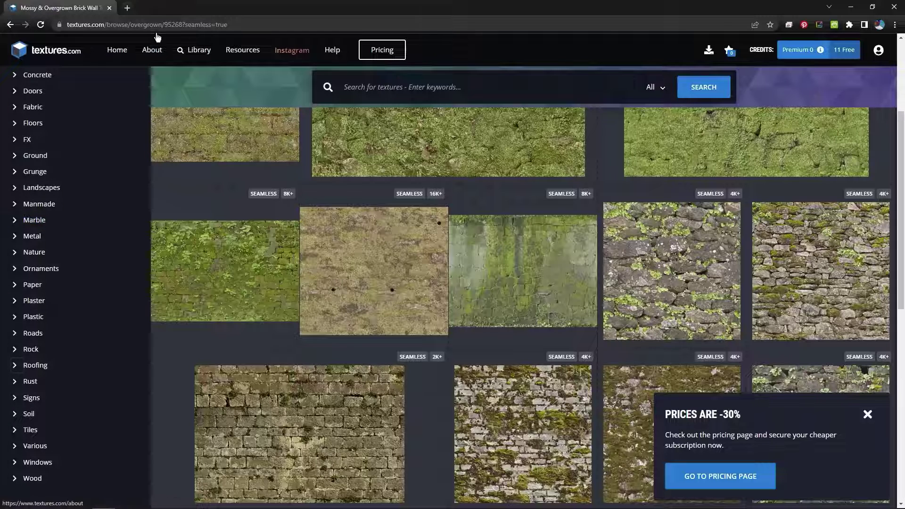
Step: In a new tab, image-search Google for 'Seamless Medevial Brick Testure'
{"action": "left_click", "coordinate": [126, 7]}
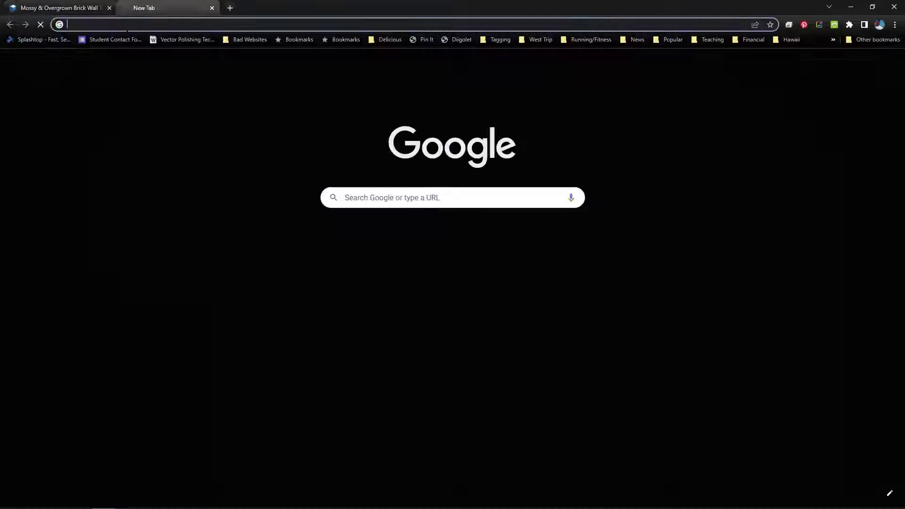
{"action": "left_click", "coordinate": [125, 23]}
{"action": "type", "text": "Seamless Med"}
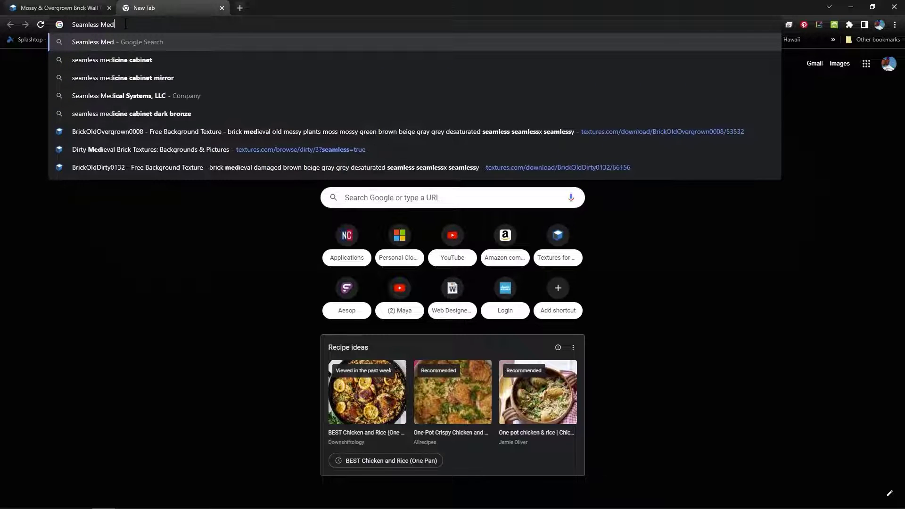
{"action": "type", "text": "evial Bri"}
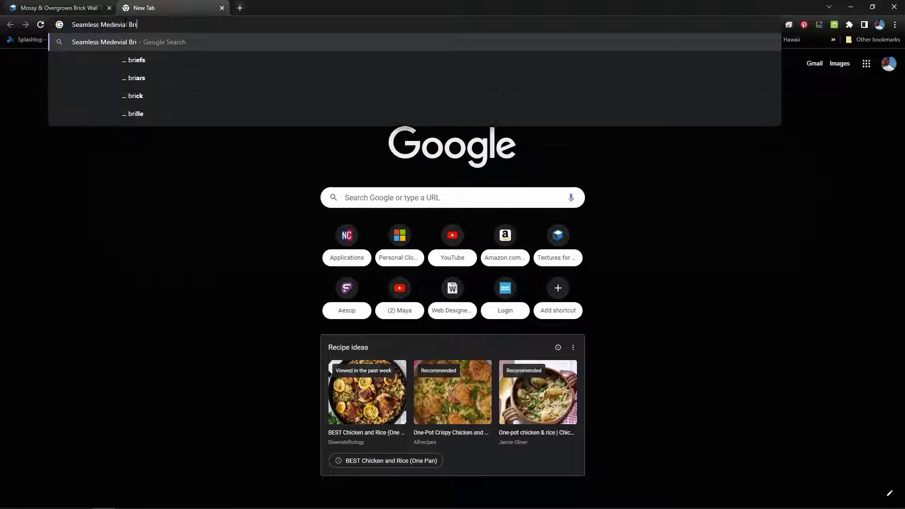
{"action": "type", "text": "ck Tes"}
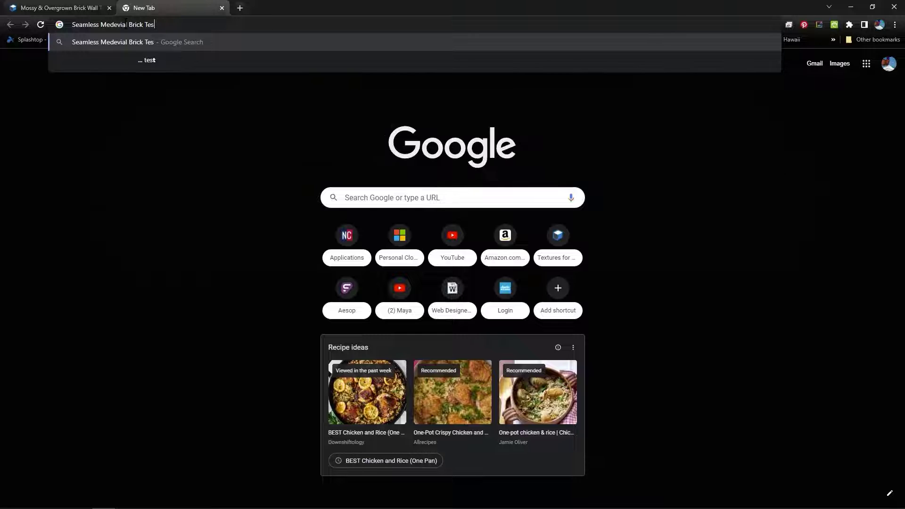
{"action": "key", "text": "BackSpace"}
{"action": "type", "text": "xture"}
{"action": "key", "text": "Return"}
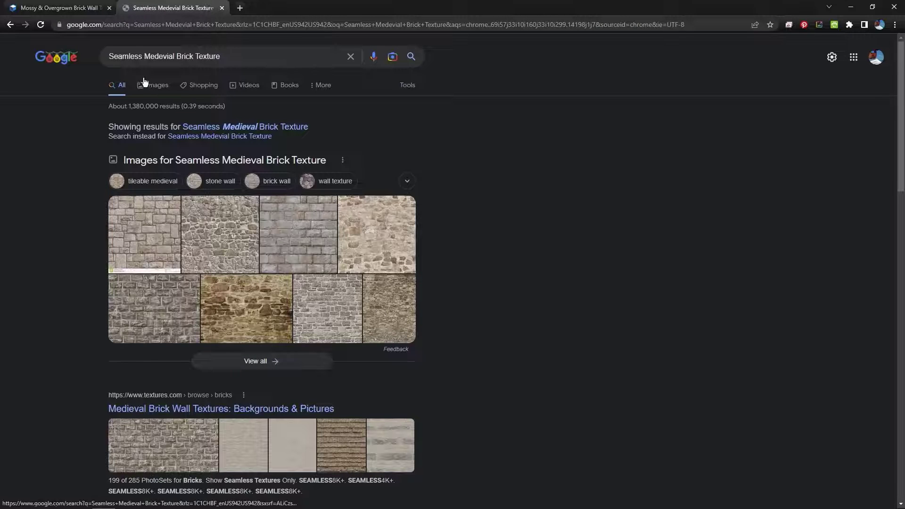
{"action": "left_click", "coordinate": [146, 84]}
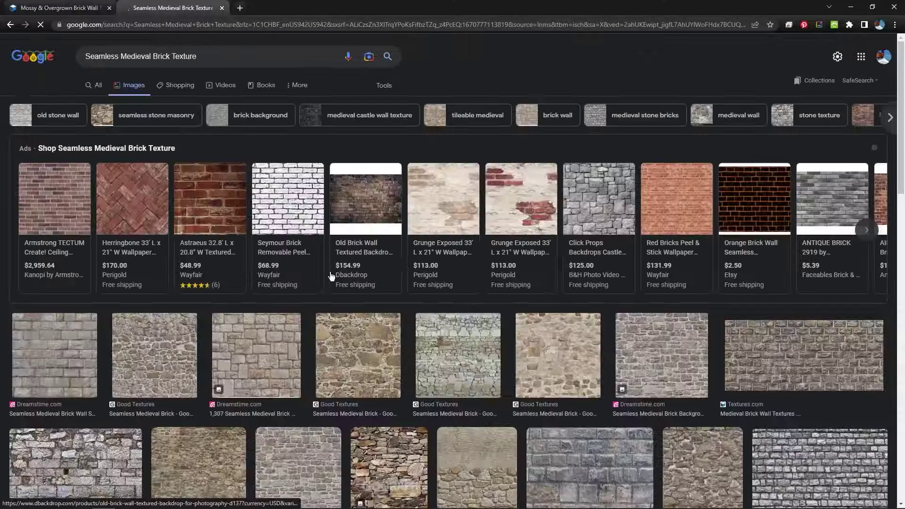
Step: Scroll through the seamless medieval brick image results
{"action": "scroll", "coordinate": [363, 344], "scroll_direction": "down", "scroll_amount": 3}
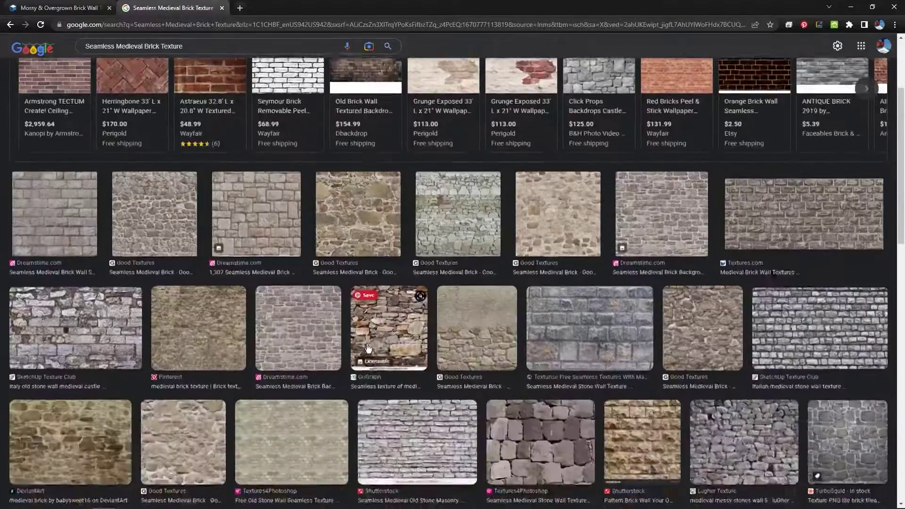
{"action": "scroll", "coordinate": [369, 349], "scroll_direction": "down", "scroll_amount": 3}
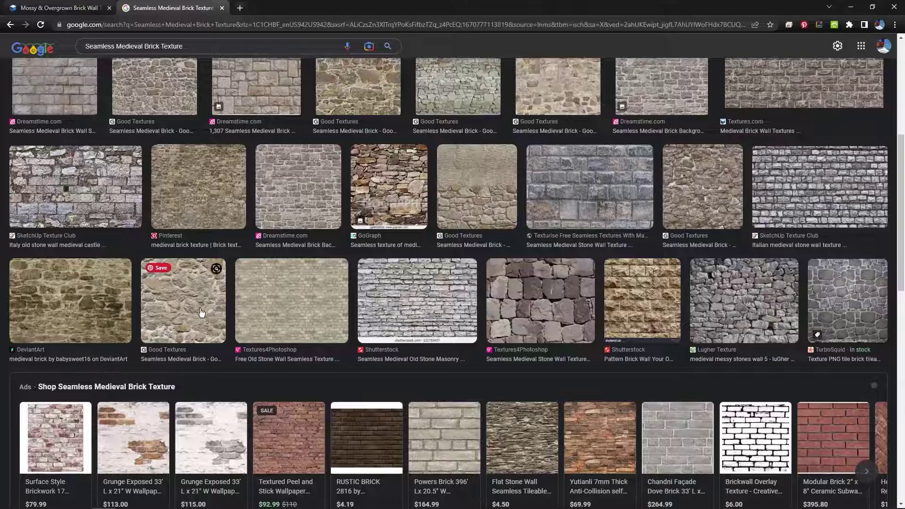
{"action": "scroll", "coordinate": [204, 312], "scroll_direction": "down", "scroll_amount": 10}
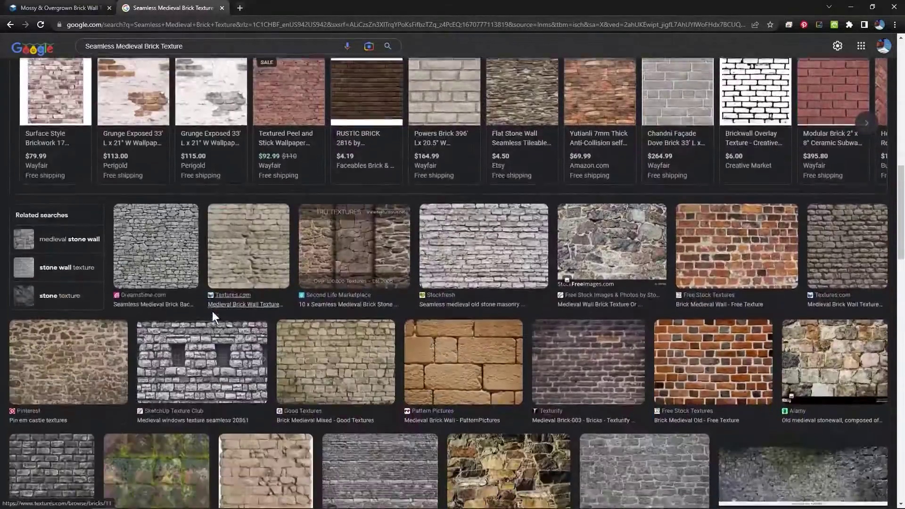
{"action": "scroll", "coordinate": [288, 324], "scroll_direction": "down", "scroll_amount": 8}
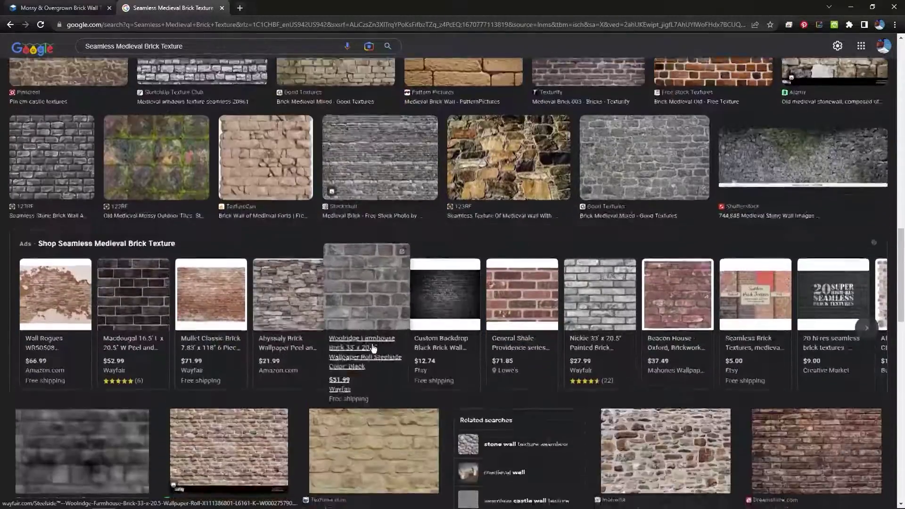
{"action": "scroll", "coordinate": [336, 348], "scroll_direction": "down", "scroll_amount": 6}
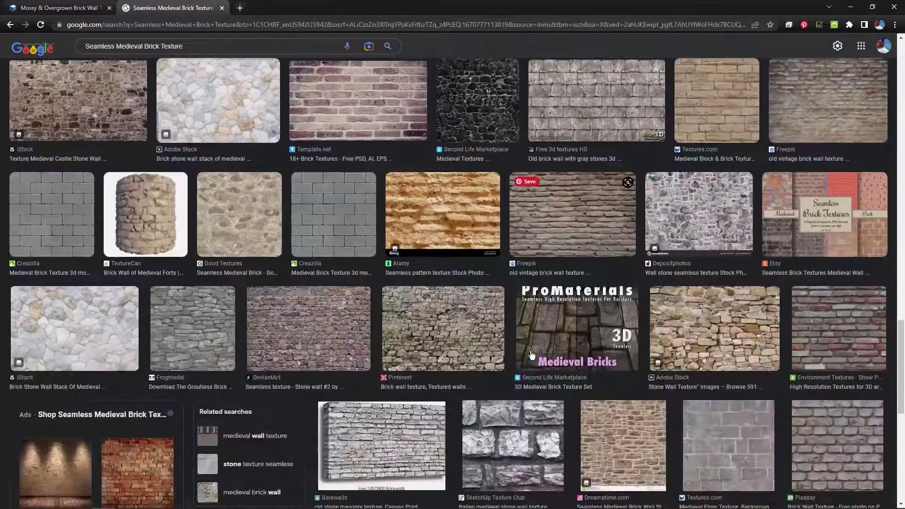
{"action": "scroll", "coordinate": [531, 354], "scroll_direction": "up", "scroll_amount": 3}
Step: Open BrickOldOvergrown0008 on Textures.com and download Image 1's small seamless version to Walls › sourceimages
{"action": "left_click", "coordinate": [62, 8]}
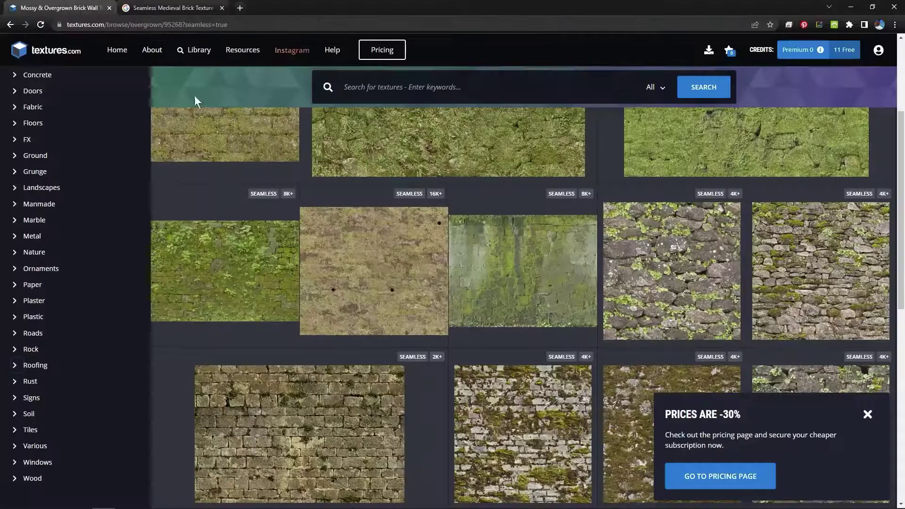
{"action": "scroll", "coordinate": [612, 307], "scroll_direction": "down", "scroll_amount": 4}
{"action": "scroll", "coordinate": [611, 307], "scroll_direction": "up", "scroll_amount": 4}
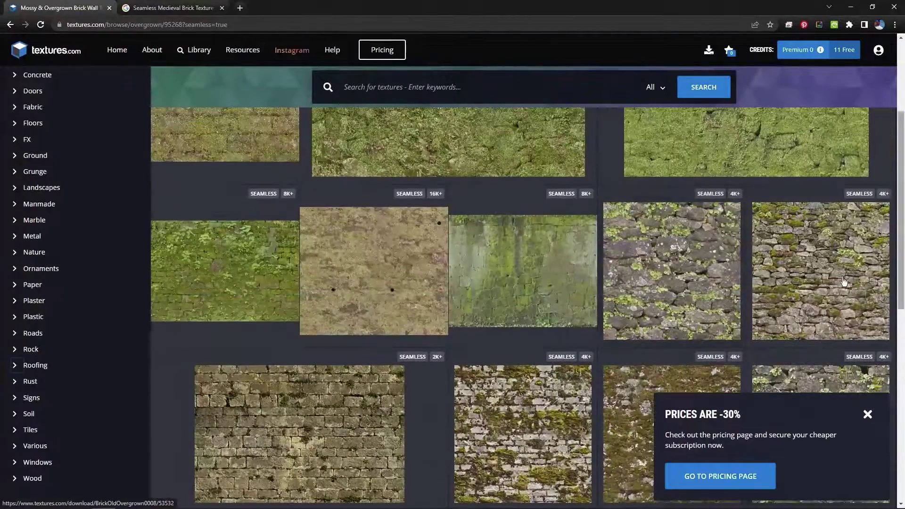
{"action": "left_click", "coordinate": [816, 256]}
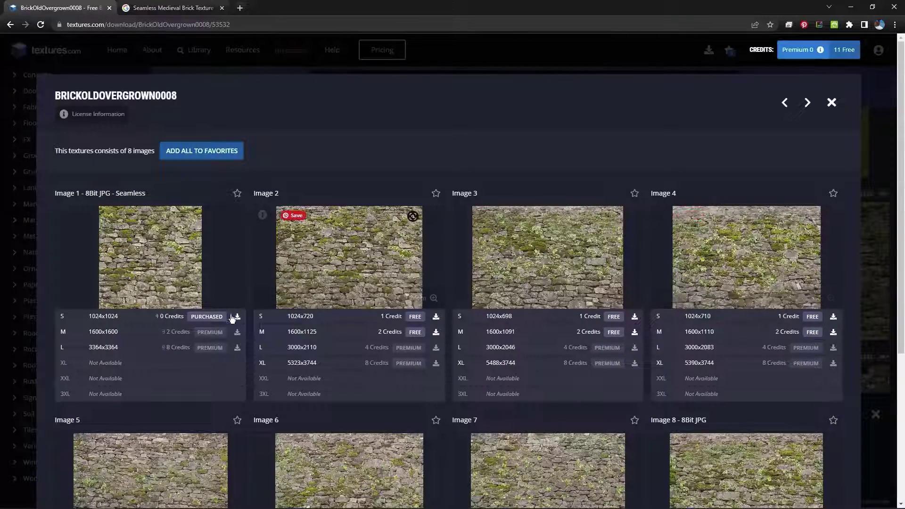
{"action": "left_click", "coordinate": [239, 318]}
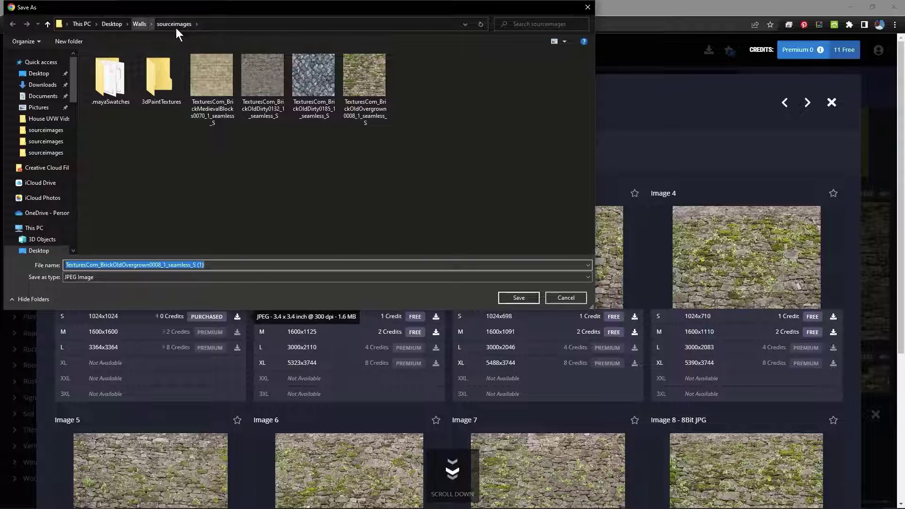
Step: Dismiss the save prompt without saving and unhide the grey wall pCube1
{"action": "left_click", "coordinate": [567, 296]}
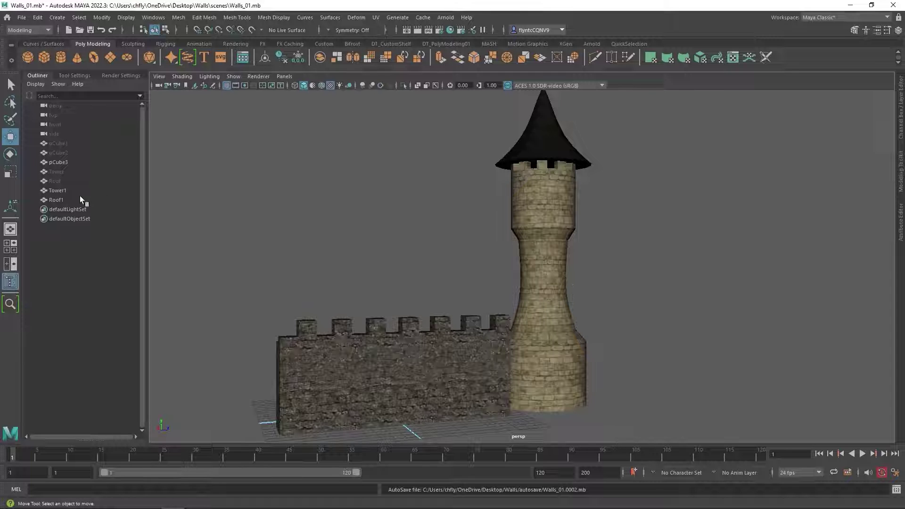
{"action": "left_click", "coordinate": [60, 161]}
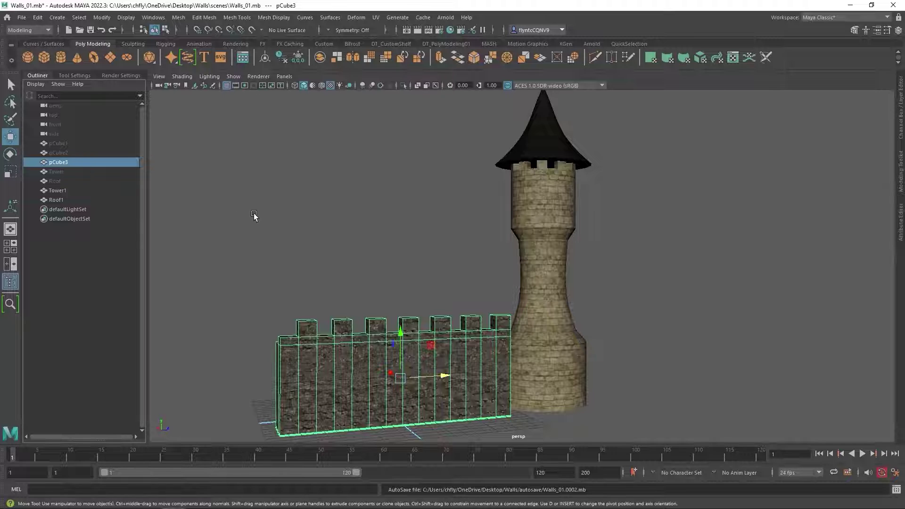
{"action": "left_click", "coordinate": [65, 143]}
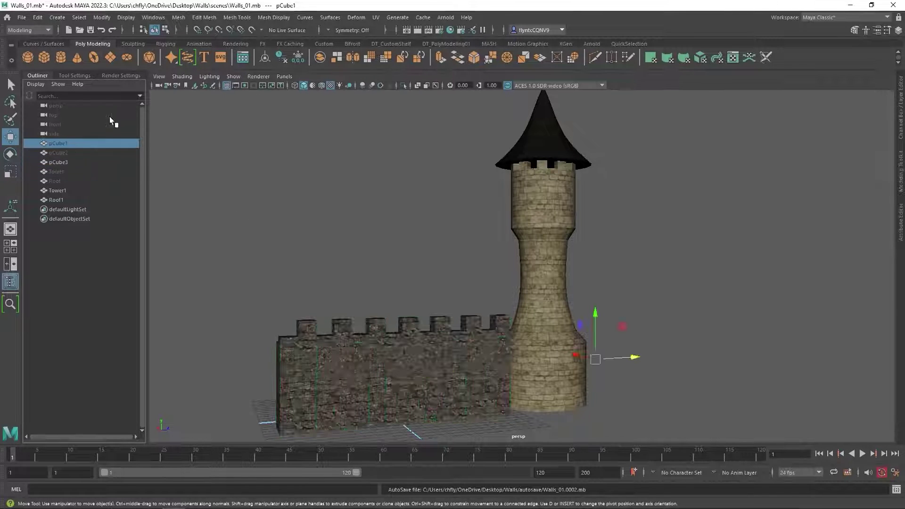
{"action": "left_click", "coordinate": [125, 17]}
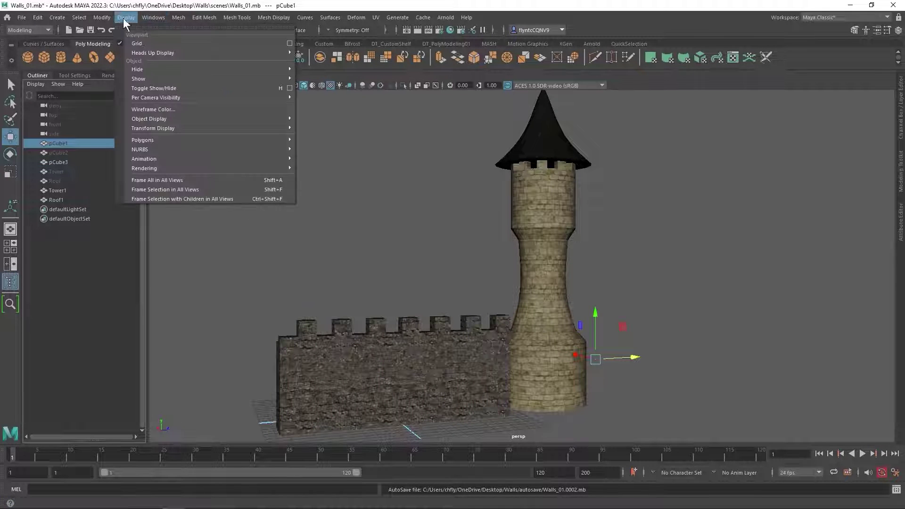
{"action": "mouse_move", "coordinate": [148, 78]}
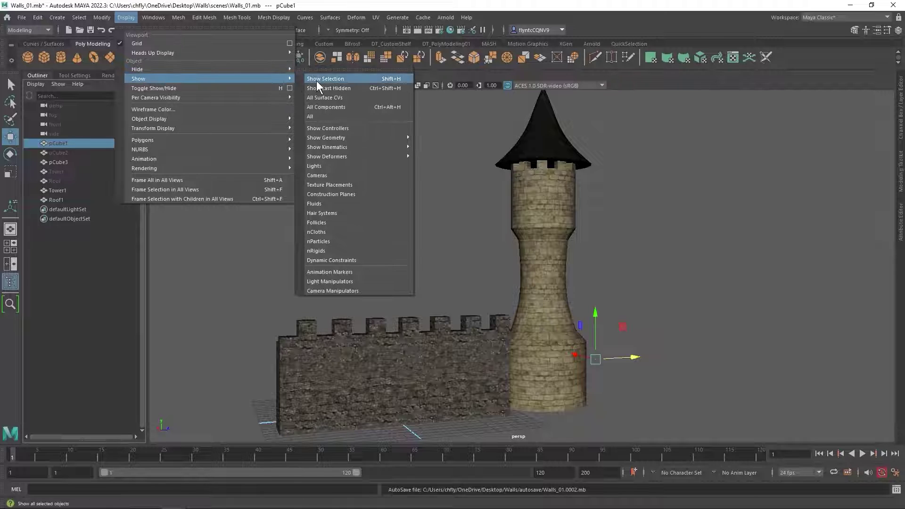
{"action": "left_click", "coordinate": [315, 80]}
Step: Hide the textured wall pCube3, then hide Tower1 and Roof1 together
{"action": "left_click", "coordinate": [460, 364]}
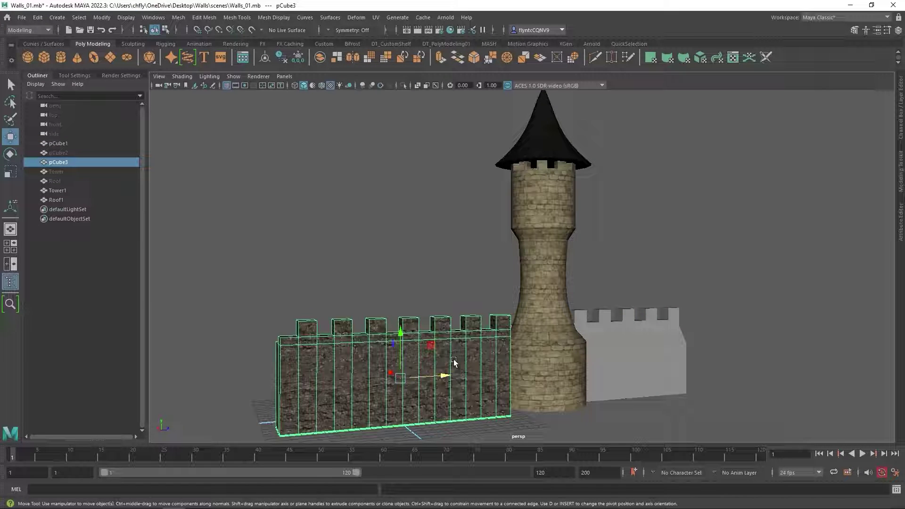
{"action": "left_click", "coordinate": [125, 18]}
{"action": "mouse_move", "coordinate": [157, 67]}
{"action": "left_click", "coordinate": [325, 67]}
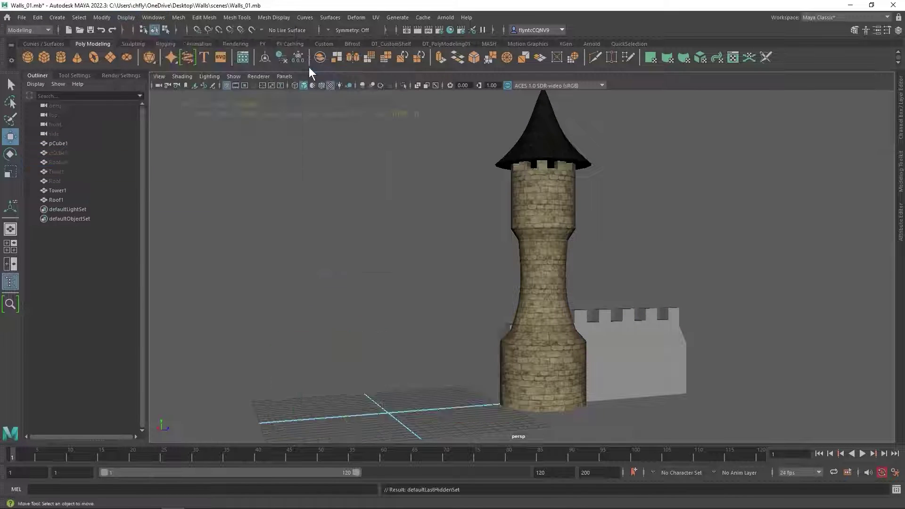
{"action": "left_click", "coordinate": [542, 282]}
{"action": "left_click", "coordinate": [543, 137], "text": "shift"}
{"action": "left_click", "coordinate": [126, 17]}
{"action": "mouse_move", "coordinate": [288, 70]}
{"action": "left_click", "coordinate": [324, 69]}
Step: Move pCube1 to the left and frame it in the viewport
{"action": "left_click", "coordinate": [608, 372]}
{"action": "left_click_drag", "start_coordinate": [608, 372], "coordinate": [383, 396]}
{"action": "key", "text": "f"}
{"action": "left_click_drag", "start_coordinate": [499, 259], "coordinate": [402, 275], "text": "alt"}
{"action": "left_click_drag", "start_coordinate": [460, 297], "coordinate": [504, 301], "text": "alt"}
{"action": "scroll", "coordinate": [584, 290], "scroll_direction": "down", "scroll_amount": 6}
Step: Show the attributes of the wall's shape node, pCubeShape1
{"action": "middle_click_drag", "start_coordinate": [504, 301], "coordinate": [554, 256], "text": "alt"}
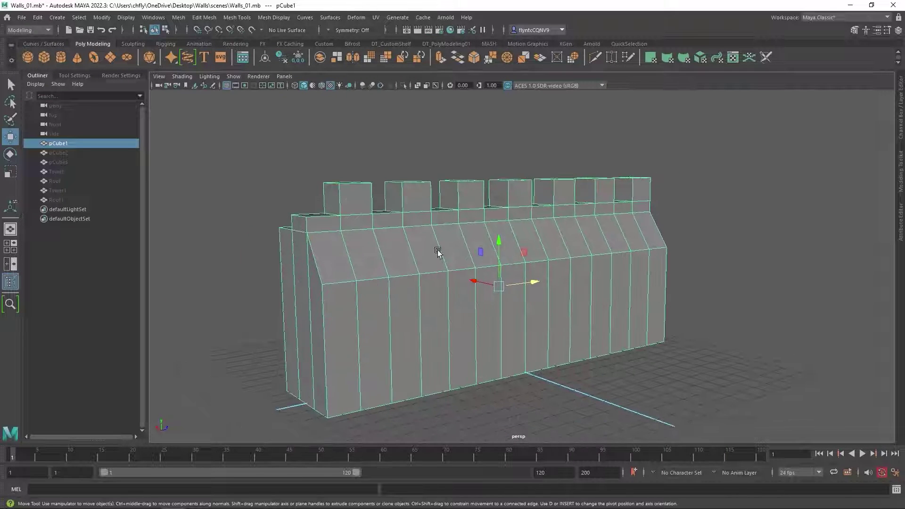
{"action": "mouse_move", "coordinate": [460, 237]}
{"action": "left_mouse_down", "text": "alt"}
{"action": "mouse_move", "coordinate": [439, 236]}
{"action": "mouse_move", "coordinate": [452, 238]}
{"action": "left_mouse_up", "text": "alt"}
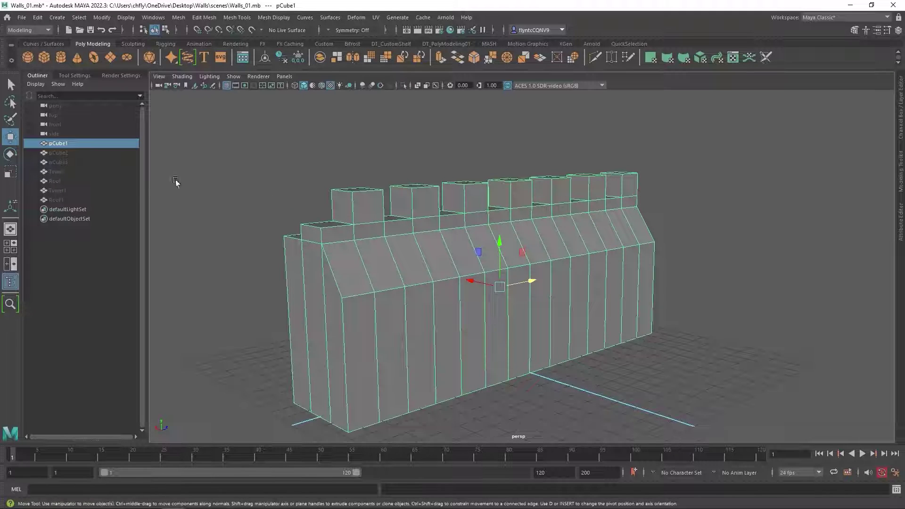
{"action": "left_click", "coordinate": [901, 233]}
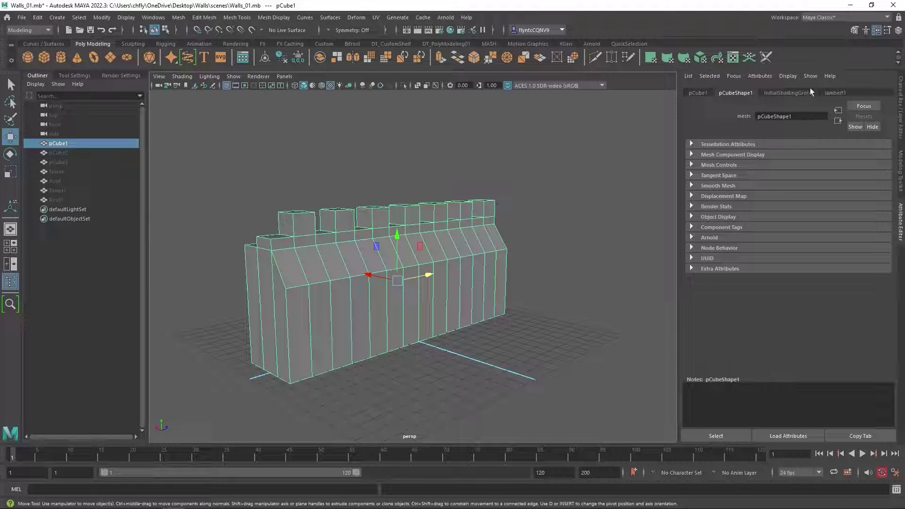
Step: Delete all construction history in the scene via Delete All by Type › History
{"action": "left_click", "coordinate": [39, 18]}
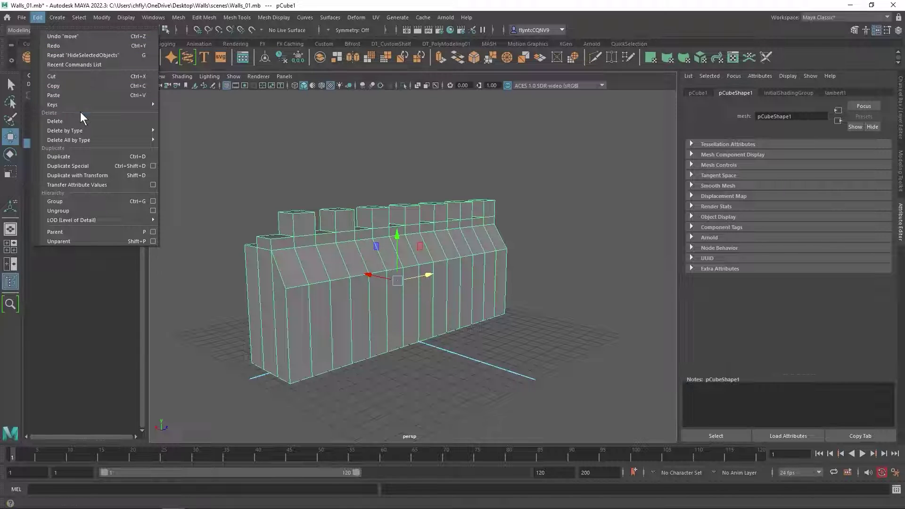
{"action": "mouse_move", "coordinate": [99, 141]}
{"action": "left_click", "coordinate": [177, 140]}
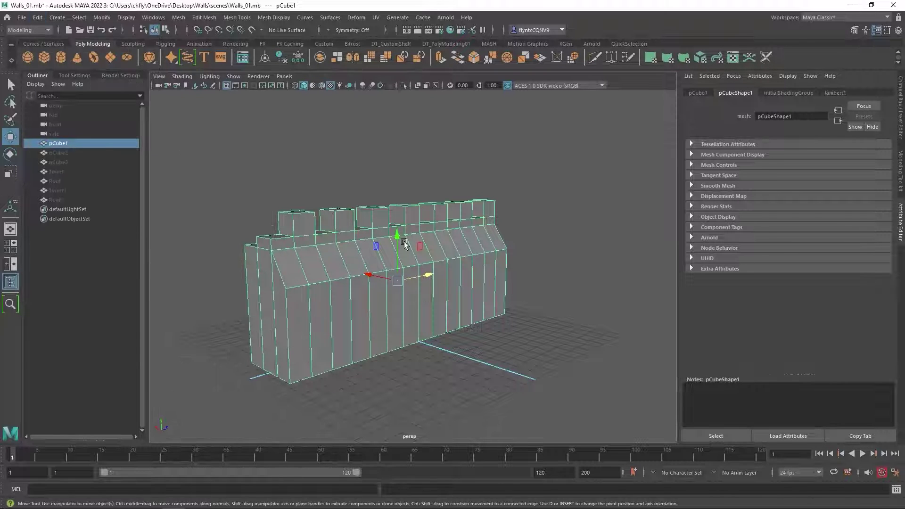
{"action": "mouse_move", "coordinate": [440, 267]}
{"action": "left_mouse_down", "text": "alt"}
{"action": "mouse_move", "coordinate": [454, 257]}
{"action": "mouse_move", "coordinate": [448, 262]}
{"action": "left_mouse_up", "text": "alt"}
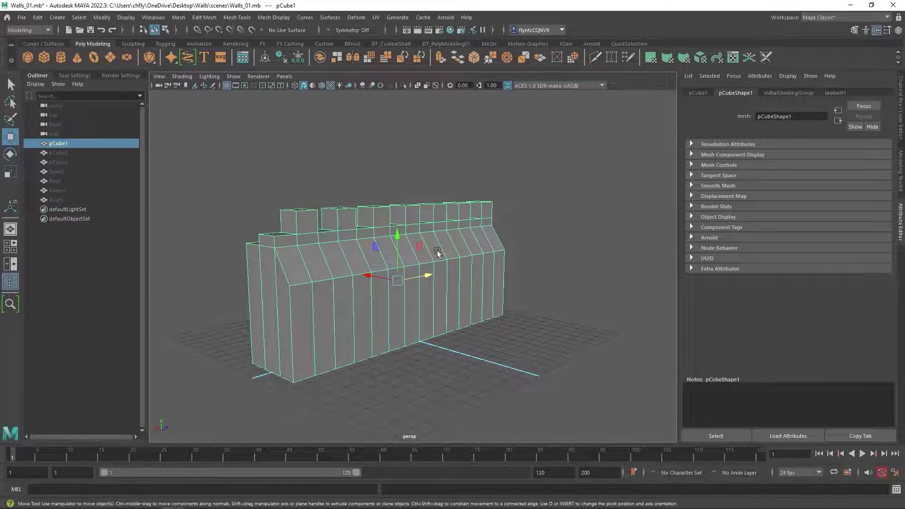
{"action": "left_click_drag", "start_coordinate": [428, 252], "coordinate": [440, 247], "text": "alt"}
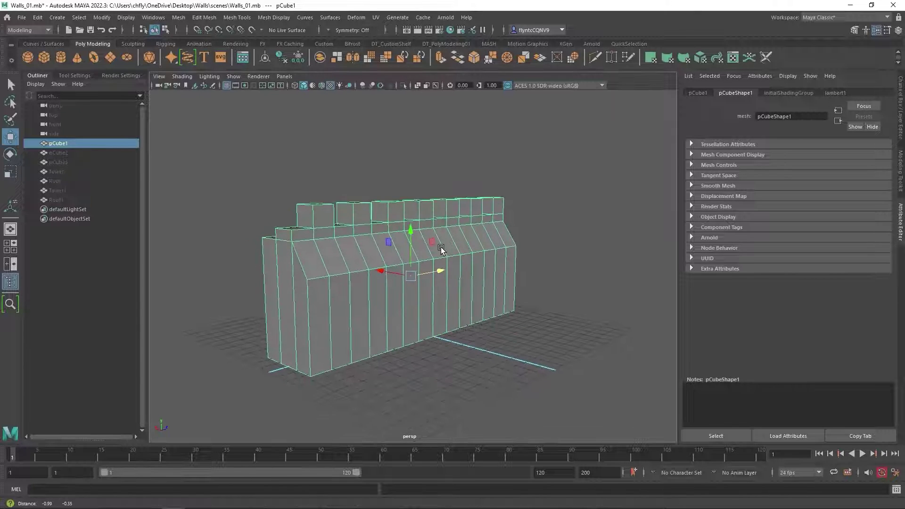
Step: Assign a new Blinn material, blinn4, to the pCube1 wall
{"action": "right_click", "coordinate": [383, 106]}
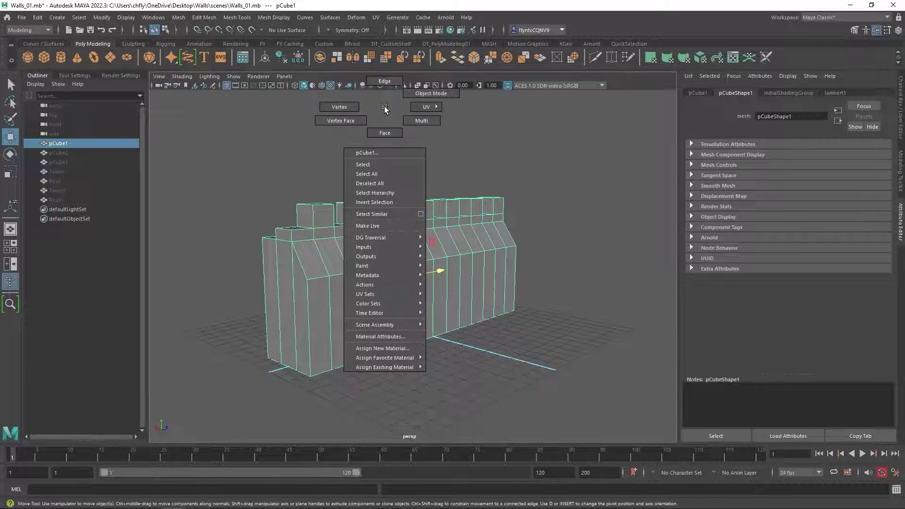
{"action": "left_click", "coordinate": [396, 349]}
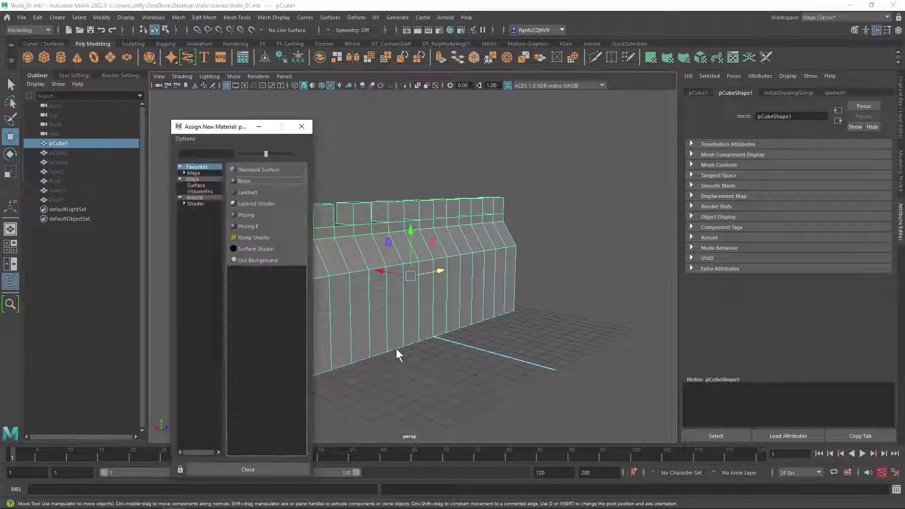
{"action": "left_click_drag", "start_coordinate": [226, 129], "coordinate": [324, 86]}
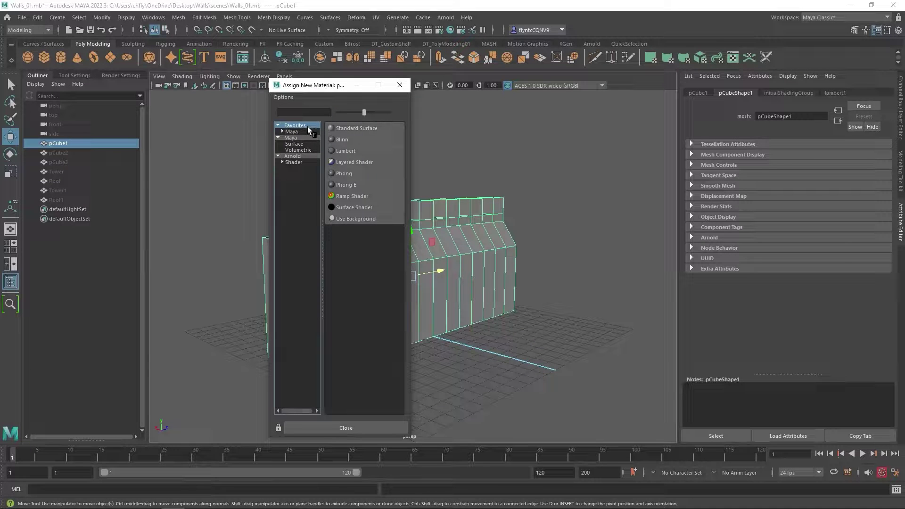
{"action": "left_click", "coordinate": [343, 139]}
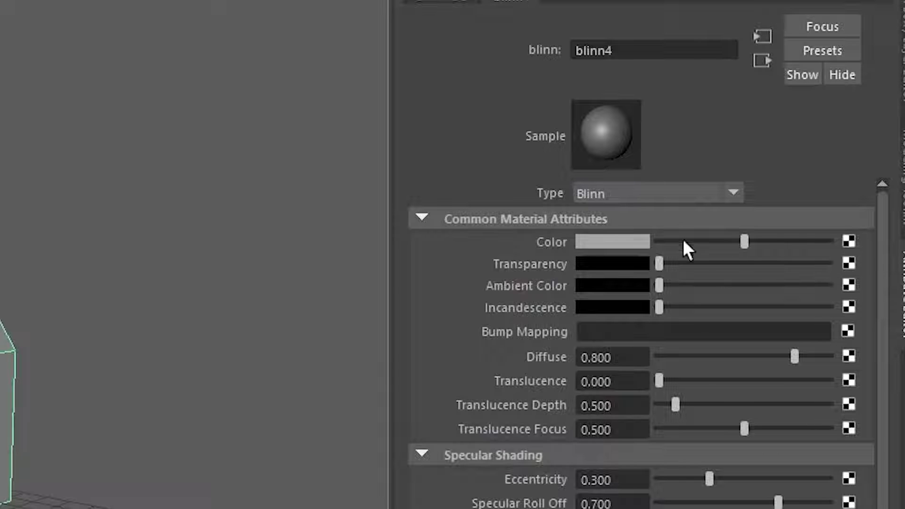
Step: Connect a File texture (file6) to blinn4's Color and browse the Walls sourceimages folder
{"action": "left_click", "coordinate": [849, 242]}
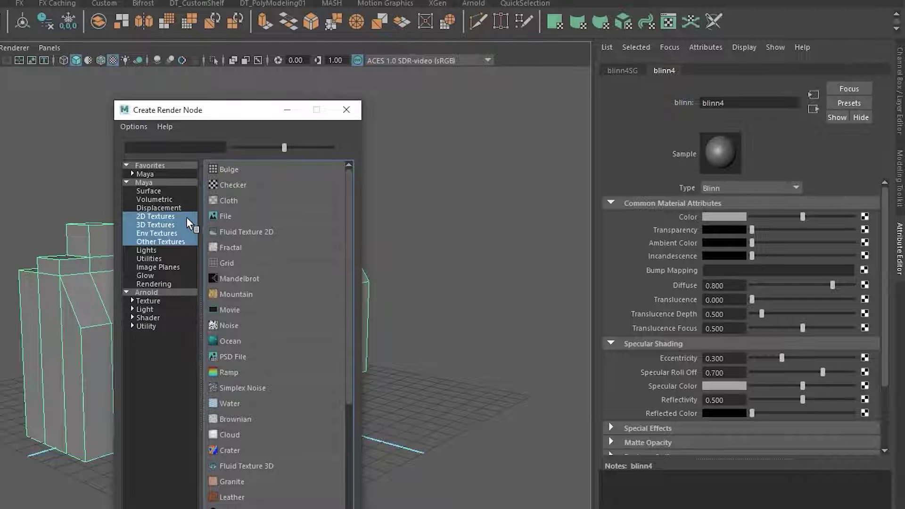
{"action": "left_click", "coordinate": [187, 217]}
{"action": "left_click", "coordinate": [234, 217]}
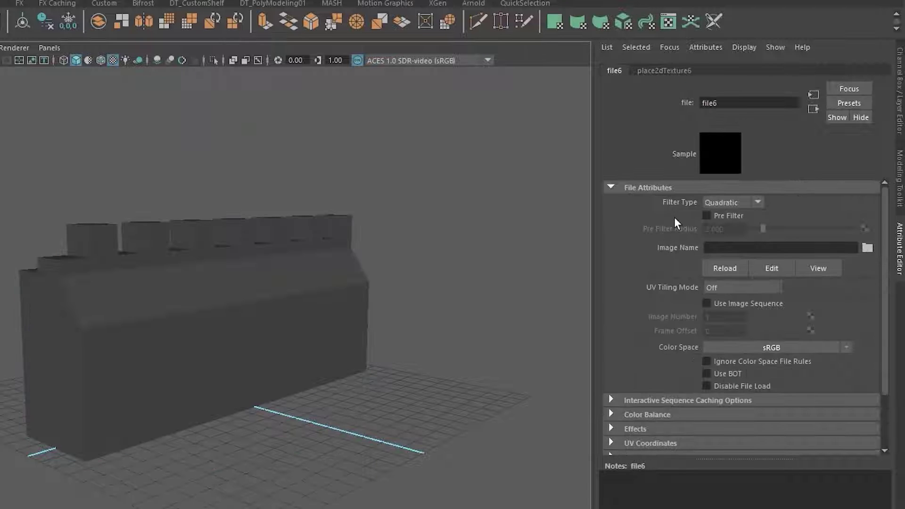
{"action": "left_click", "coordinate": [868, 248]}
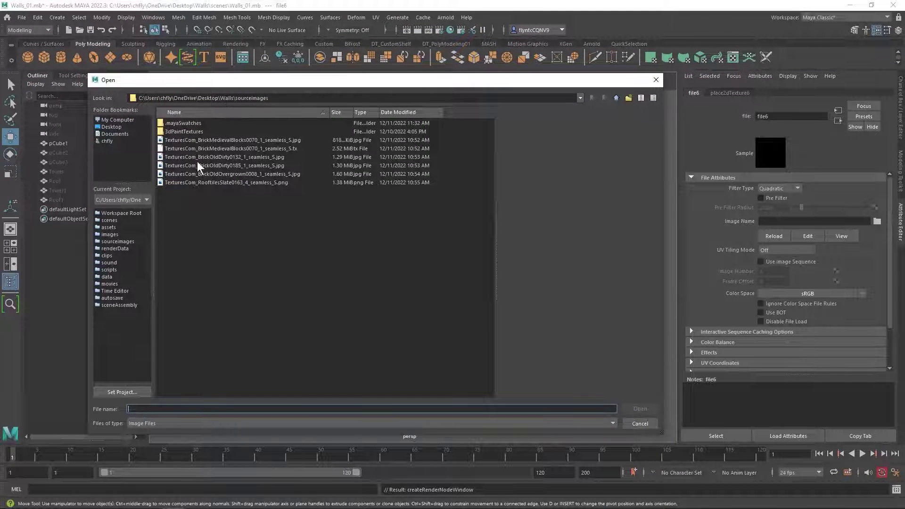
Step: Load TexturesCom_BrickOldOvergrown0008_1_seamless_S.jpg into file6 as the wall's colour texture
{"action": "left_click", "coordinate": [208, 171]}
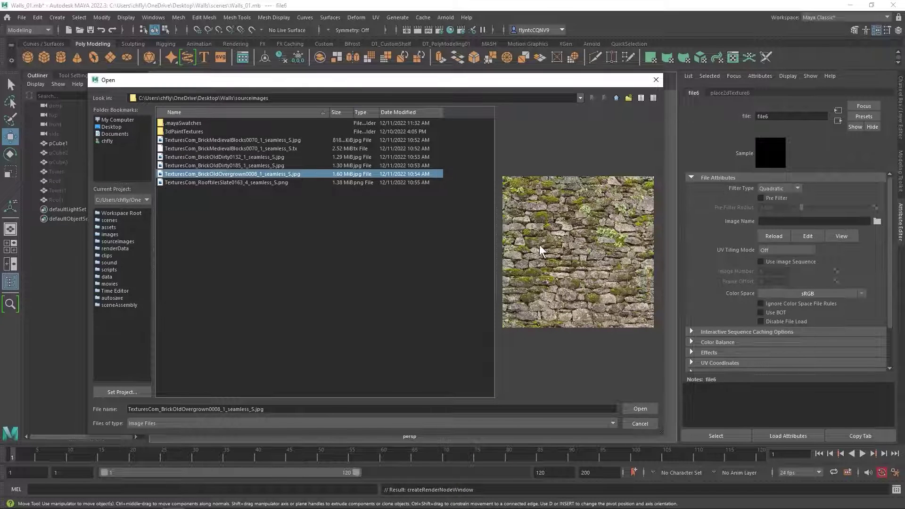
{"action": "left_click", "coordinate": [640, 409]}
{"action": "left_click_drag", "start_coordinate": [464, 302], "coordinate": [470, 273], "text": "alt"}
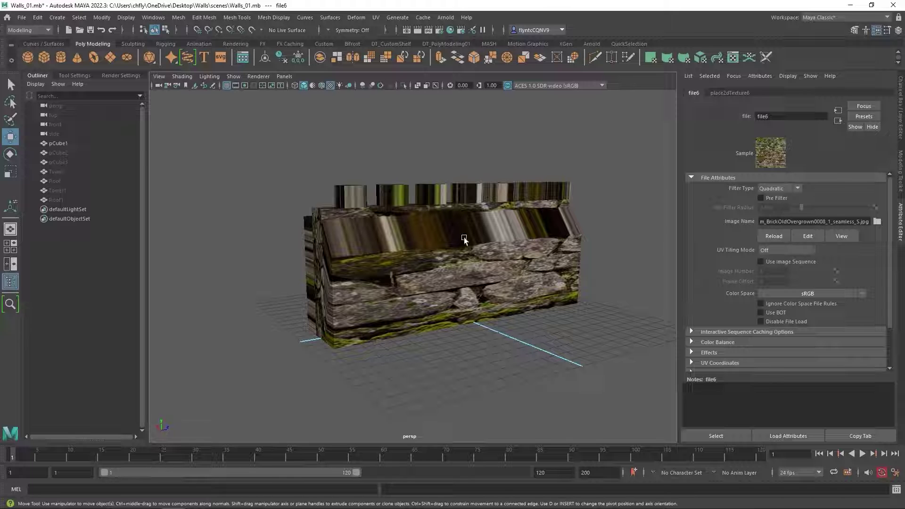
{"action": "right_click_drag", "start_coordinate": [464, 236], "coordinate": [467, 269]}
{"action": "left_click", "coordinate": [467, 269]}
{"action": "left_click_drag", "start_coordinate": [467, 269], "coordinate": [500, 295], "text": "alt"}
{"action": "left_click_drag", "start_coordinate": [194, 220], "coordinate": [474, 304], "text": "alt"}
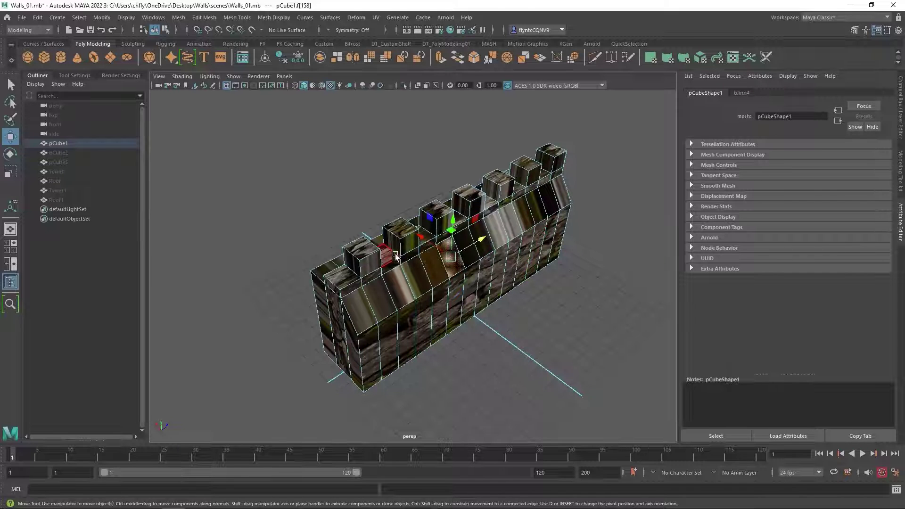
{"action": "left_click_drag", "start_coordinate": [422, 259], "coordinate": [364, 303], "text": "alt"}
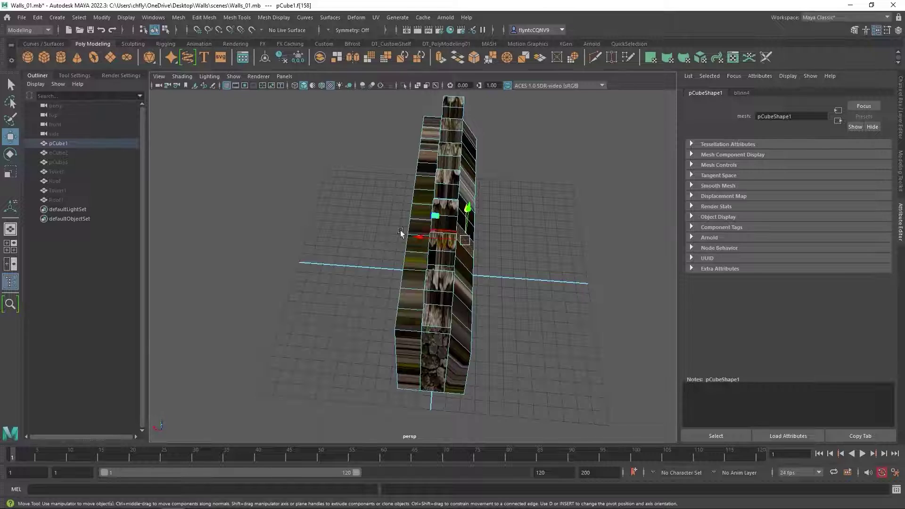
{"action": "left_click_drag", "start_coordinate": [404, 228], "coordinate": [425, 255], "text": "alt"}
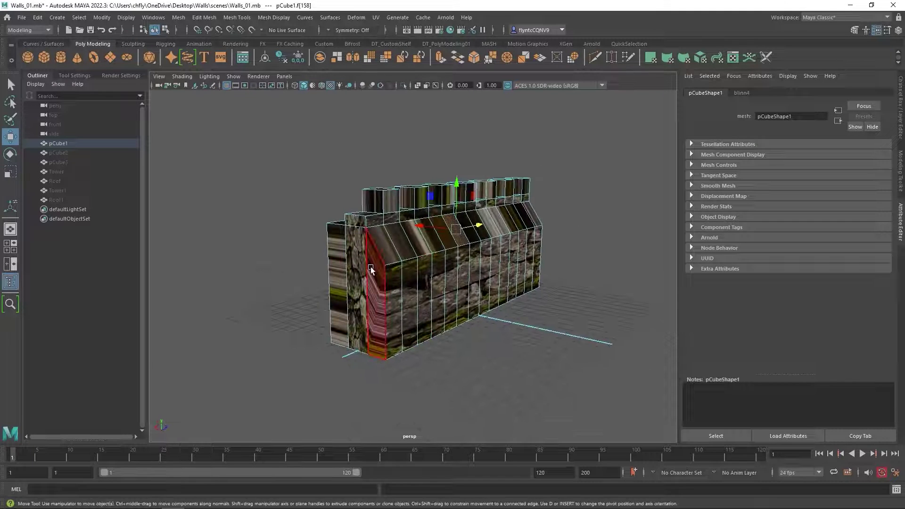
{"action": "left_click_drag", "start_coordinate": [365, 273], "coordinate": [453, 251], "text": "alt"}
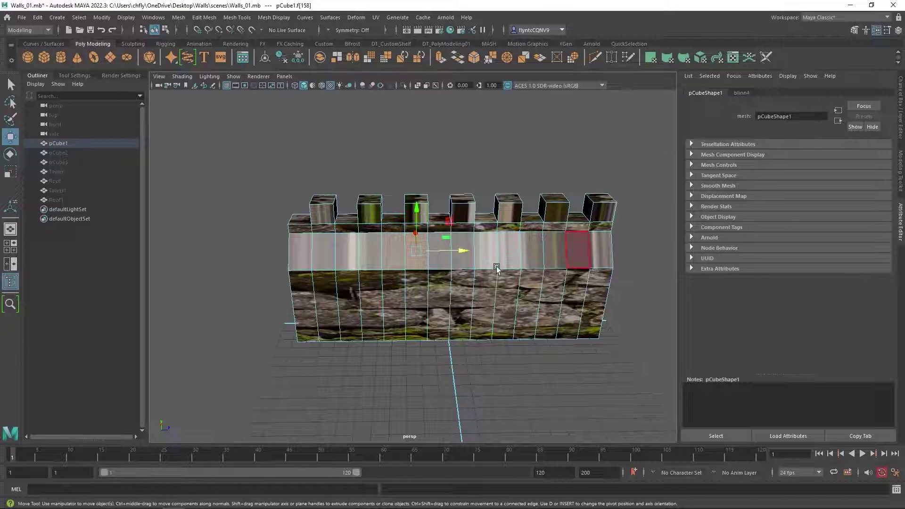
{"action": "left_click_drag", "start_coordinate": [467, 301], "coordinate": [468, 363], "text": "alt"}
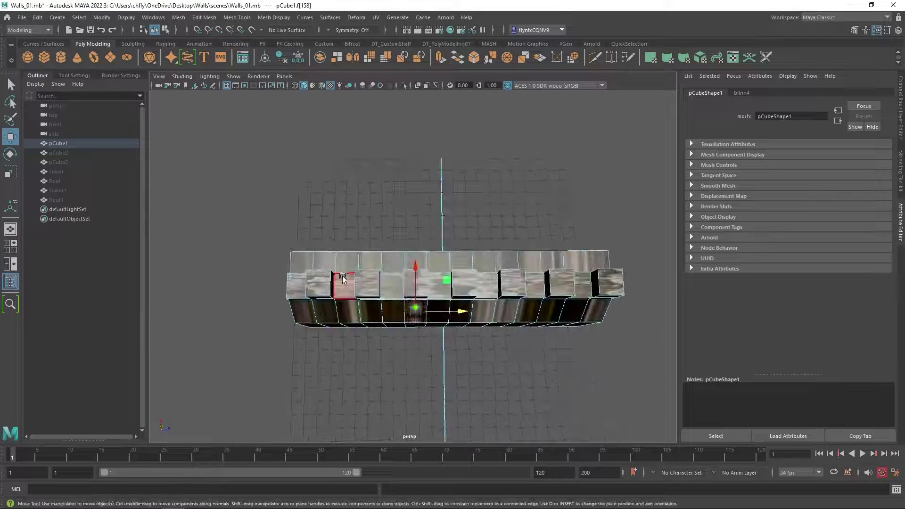
{"action": "left_click_drag", "start_coordinate": [431, 309], "coordinate": [433, 193], "text": "alt"}
{"action": "left_click_drag", "start_coordinate": [483, 247], "coordinate": [538, 272], "text": "alt"}
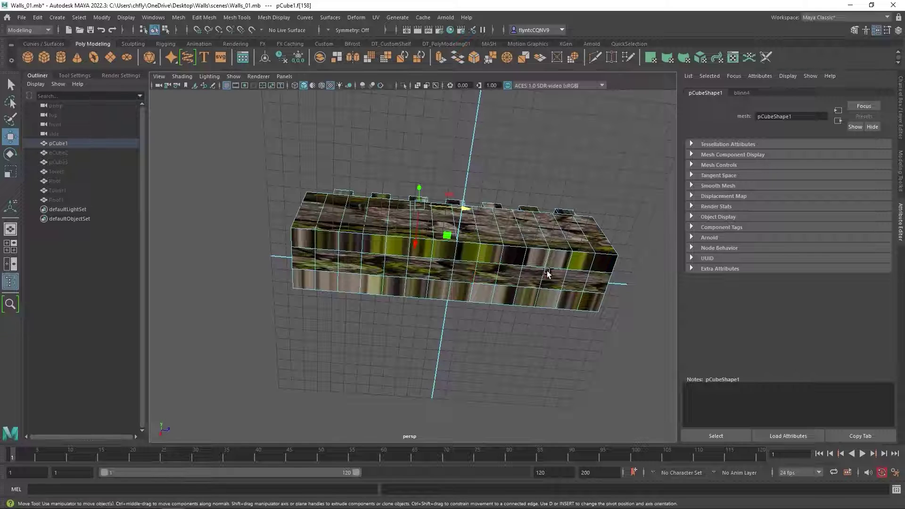
Step: Select the full row of pCube1's bottom faces, grow it, and delete it
{"action": "left_click", "coordinate": [595, 266]}
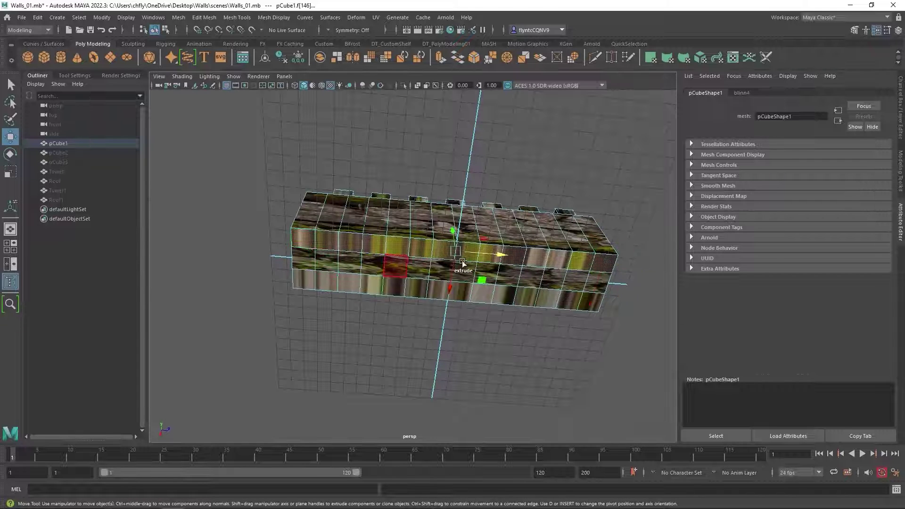
{"action": "left_click", "coordinate": [452, 262]}
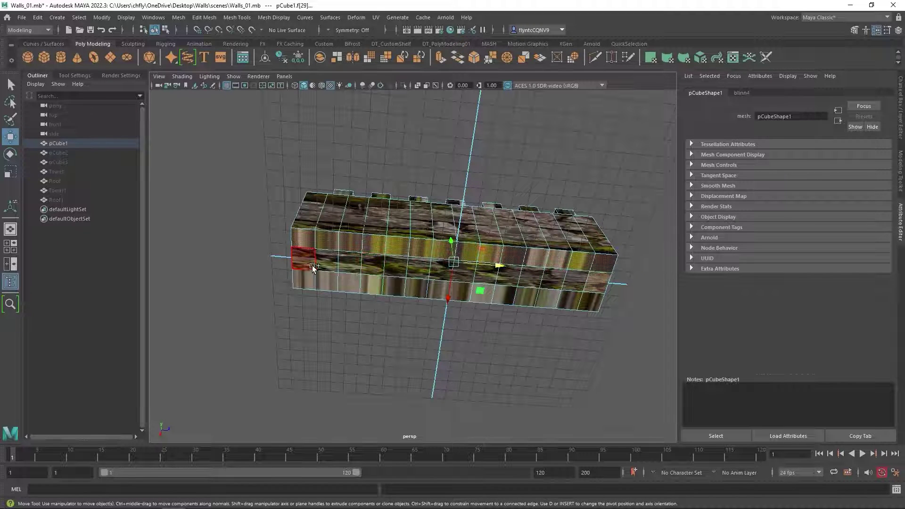
{"action": "left_click", "coordinate": [295, 261]}
{"action": "left_click_drag", "start_coordinate": [293, 260], "coordinate": [358, 264], "text": "alt"}
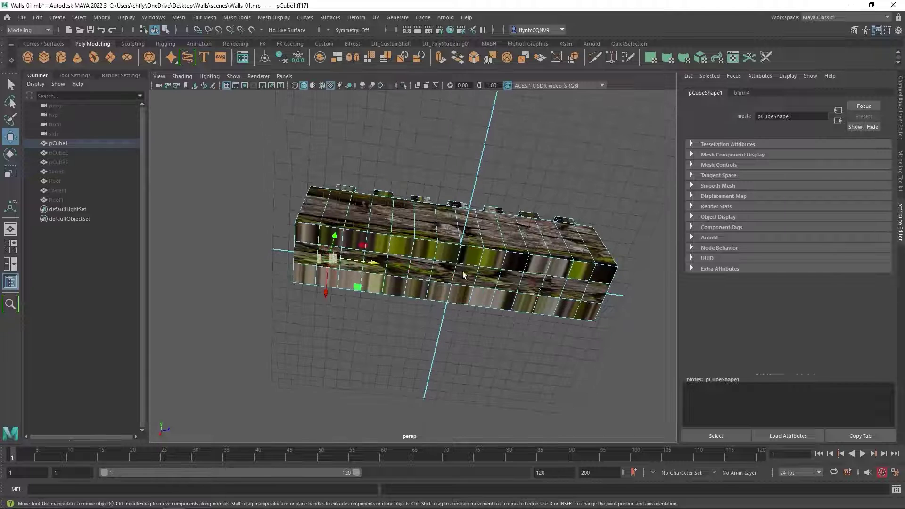
{"action": "double_click", "coordinate": [575, 288]}
{"action": "key", "text": "shift+period"}
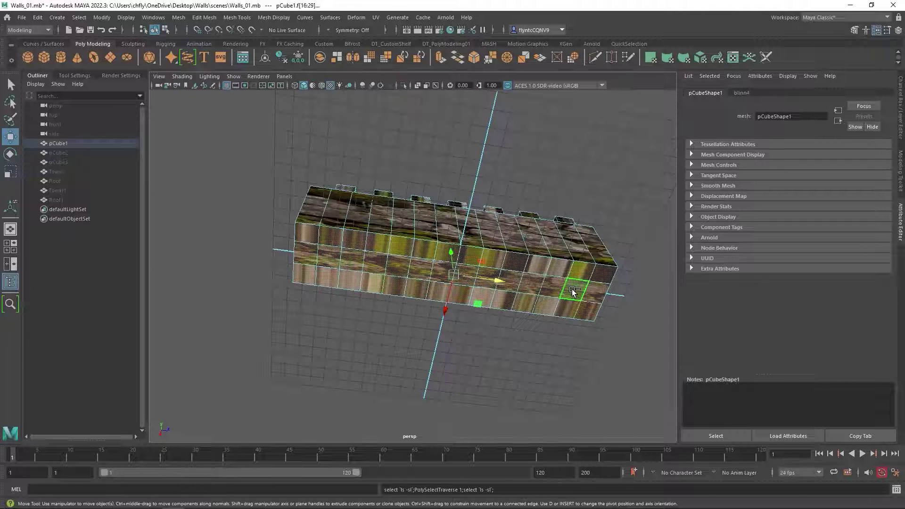
{"action": "key", "text": "Delete"}
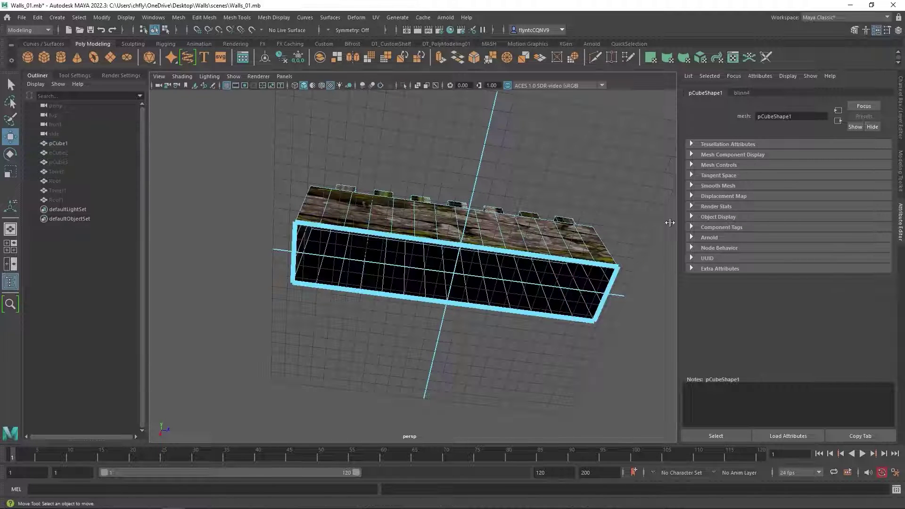
{"action": "mouse_move", "coordinate": [573, 292]}
{"action": "left_mouse_down", "text": "alt"}
{"action": "mouse_move", "coordinate": [439, 285]}
{"action": "mouse_move", "coordinate": [585, 280]}
{"action": "left_mouse_up", "text": "alt"}
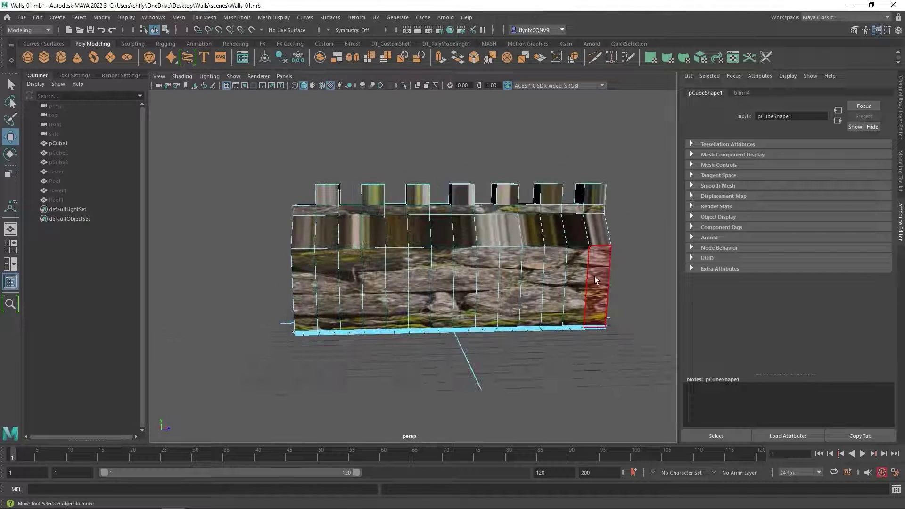
Step: Using the plain Select tool, select a full face row along the wall's side
{"action": "left_click", "coordinate": [595, 276]}
{"action": "double_click", "coordinate": [311, 273]}
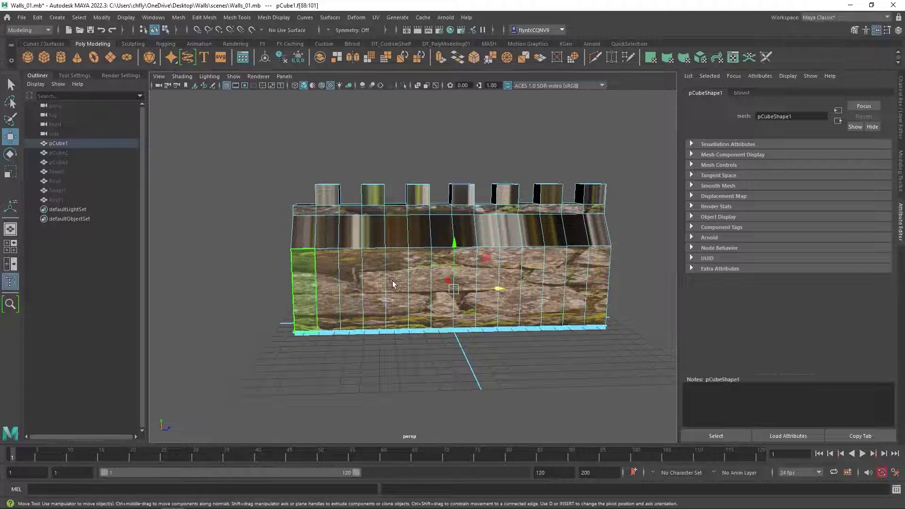
{"action": "left_click_drag", "start_coordinate": [330, 278], "coordinate": [613, 293], "text": "alt"}
{"action": "left_click_drag", "start_coordinate": [424, 246], "coordinate": [399, 260], "text": "alt"}
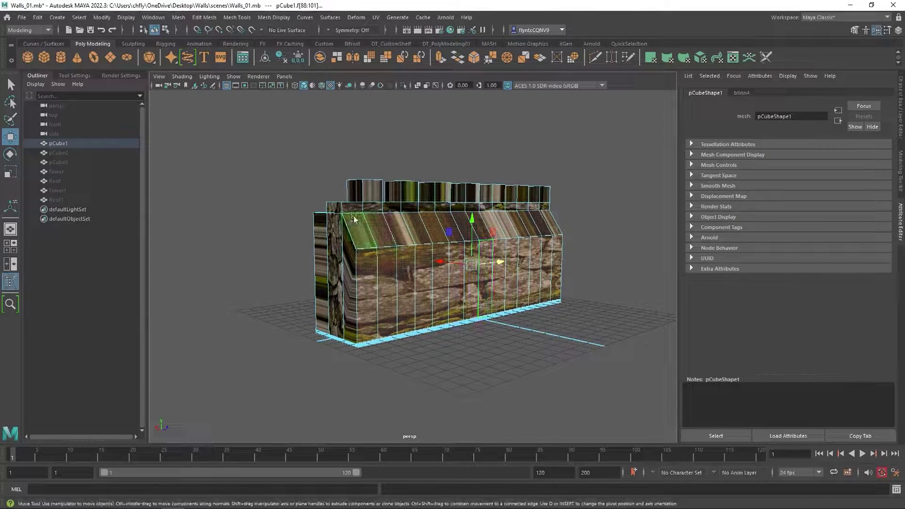
{"action": "left_click", "coordinate": [407, 217]}
{"action": "left_click_drag", "start_coordinate": [406, 218], "coordinate": [375, 223], "text": "alt"}
{"action": "left_click", "coordinate": [12, 85]}
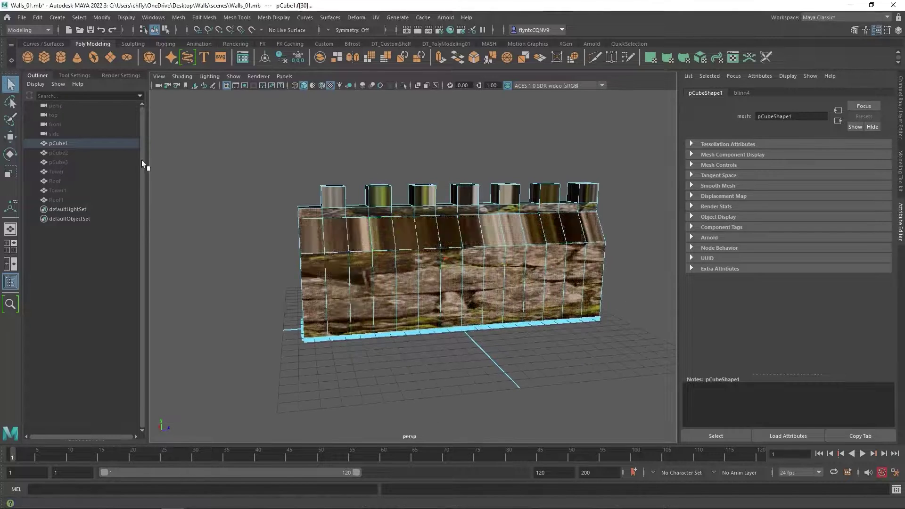
{"action": "left_click", "coordinate": [313, 279]}
{"action": "left_click_drag", "start_coordinate": [424, 336], "coordinate": [413, 335], "text": "alt"}
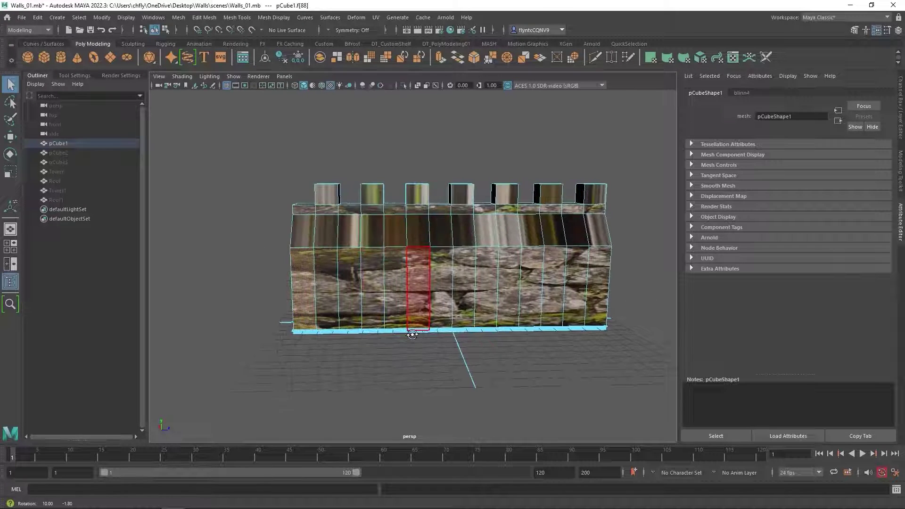
{"action": "double_click", "coordinate": [599, 273], "text": "shift"}
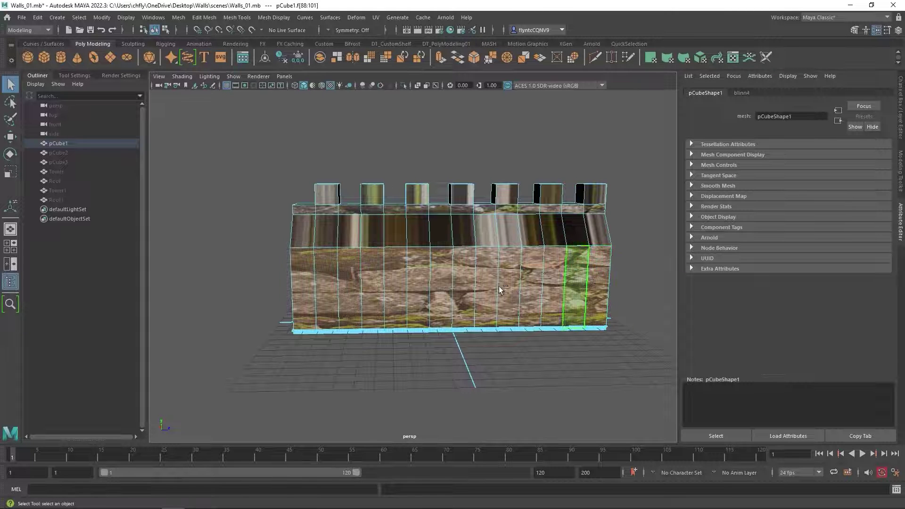
Step: Select another wall face row and the long face strip f[16:43]
{"action": "left_click_drag", "start_coordinate": [380, 283], "coordinate": [399, 302], "text": "alt"}
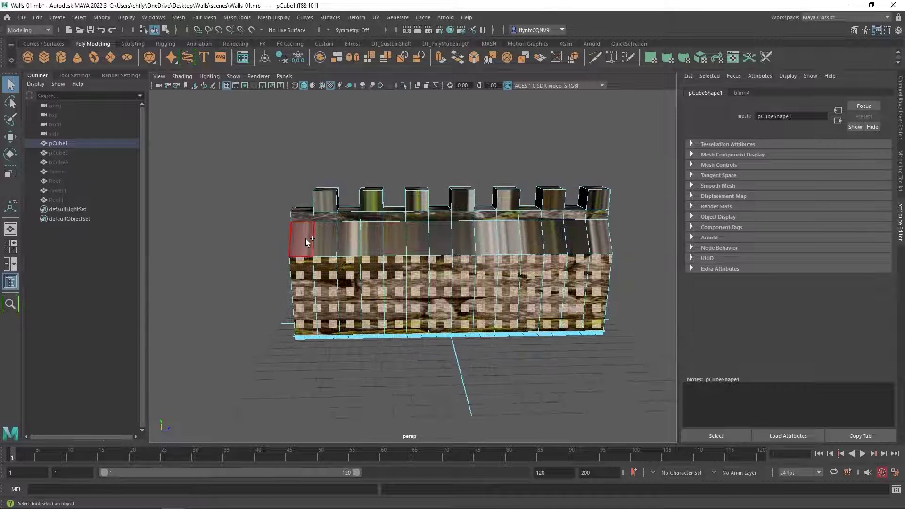
{"action": "left_click_drag", "start_coordinate": [595, 246], "coordinate": [518, 283], "text": "alt"}
{"action": "left_click_drag", "start_coordinate": [366, 222], "coordinate": [598, 235], "text": "alt"}
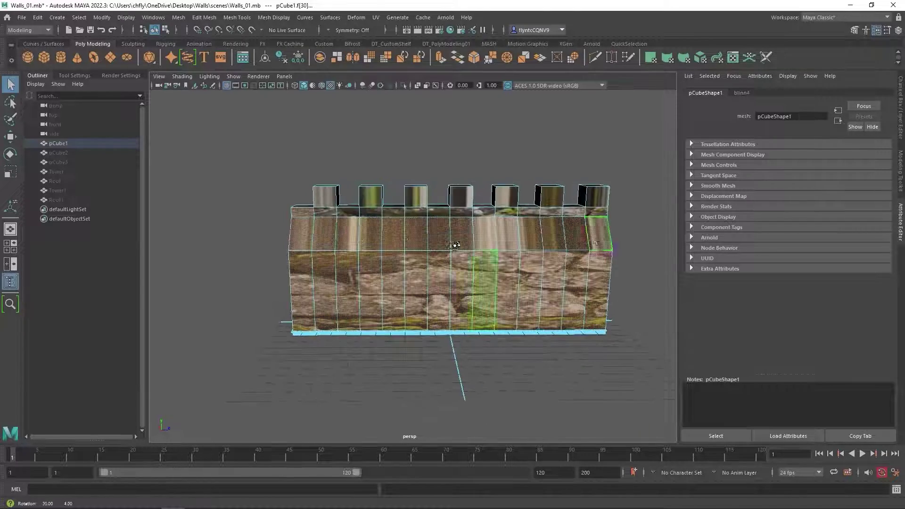
{"action": "double_click", "coordinate": [598, 215]}
{"action": "mouse_move", "coordinate": [404, 263]}
{"action": "left_mouse_down", "text": "alt"}
{"action": "mouse_move", "coordinate": [377, 264]}
{"action": "mouse_move", "coordinate": [396, 256]}
{"action": "left_mouse_up", "text": "alt"}
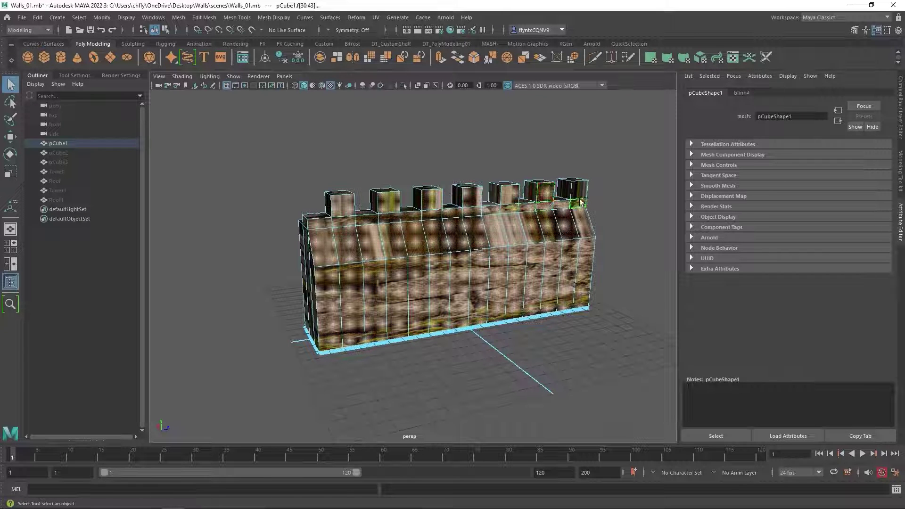
{"action": "left_click_drag", "start_coordinate": [571, 202], "coordinate": [589, 246], "text": "alt"}
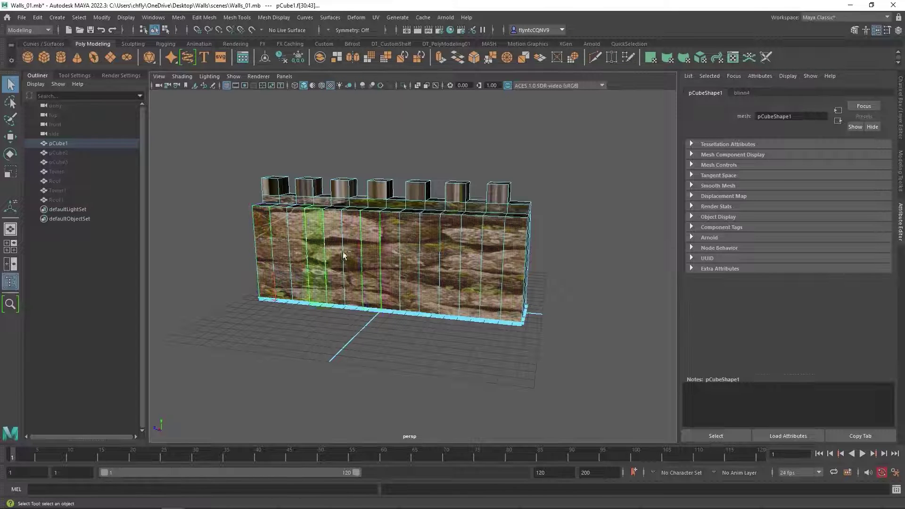
{"action": "left_click_drag", "start_coordinate": [311, 254], "coordinate": [434, 256], "text": "alt"}
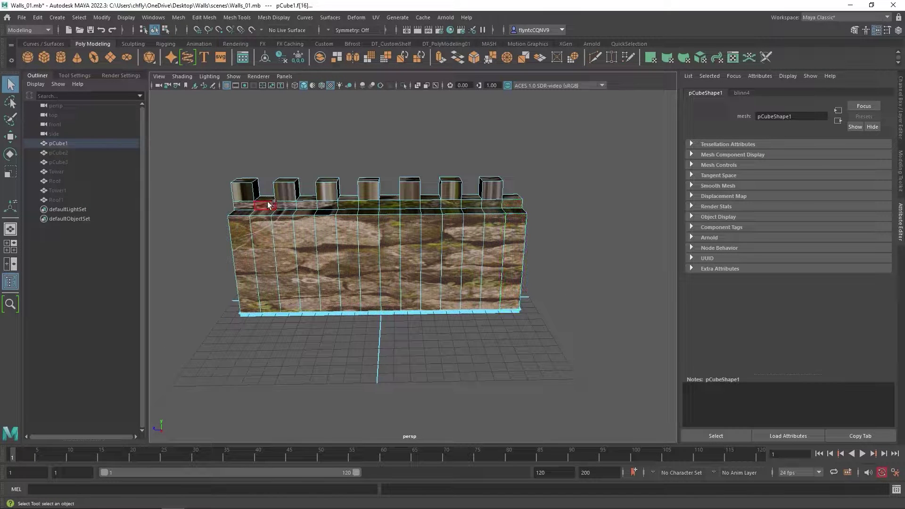
{"action": "double_click", "coordinate": [250, 207]}
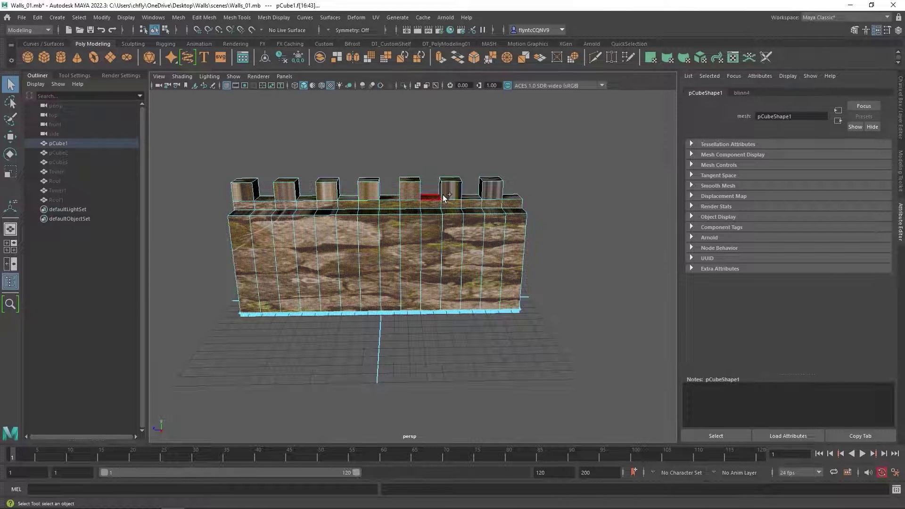
{"action": "left_click_drag", "start_coordinate": [536, 247], "coordinate": [369, 272], "text": "alt"}
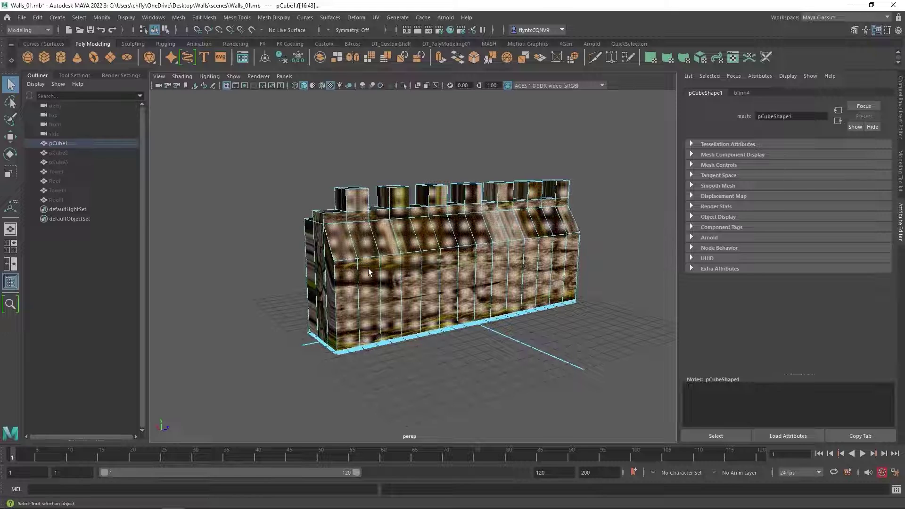
{"action": "left_click_drag", "start_coordinate": [519, 209], "coordinate": [464, 249], "text": "alt"}
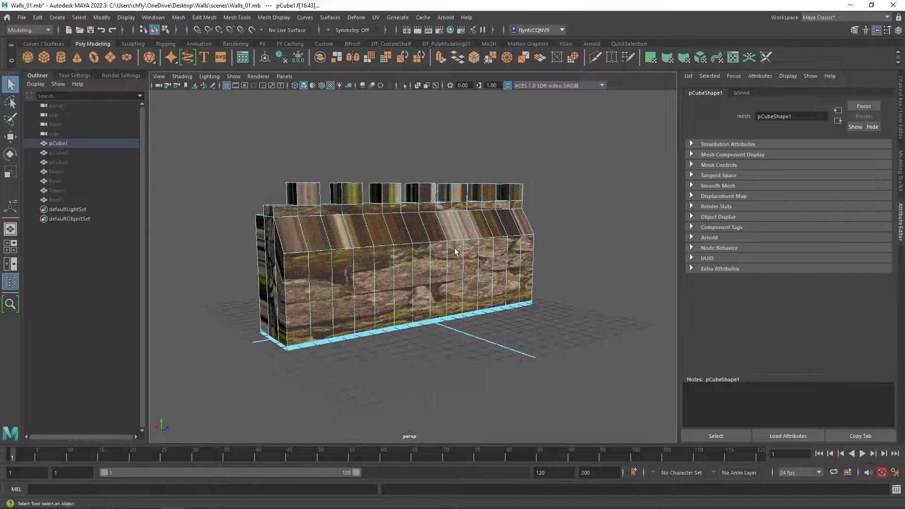
Step: Set up a planar UV mapping projected from the X axis for the selected wall faces
{"action": "left_click", "coordinate": [376, 19]}
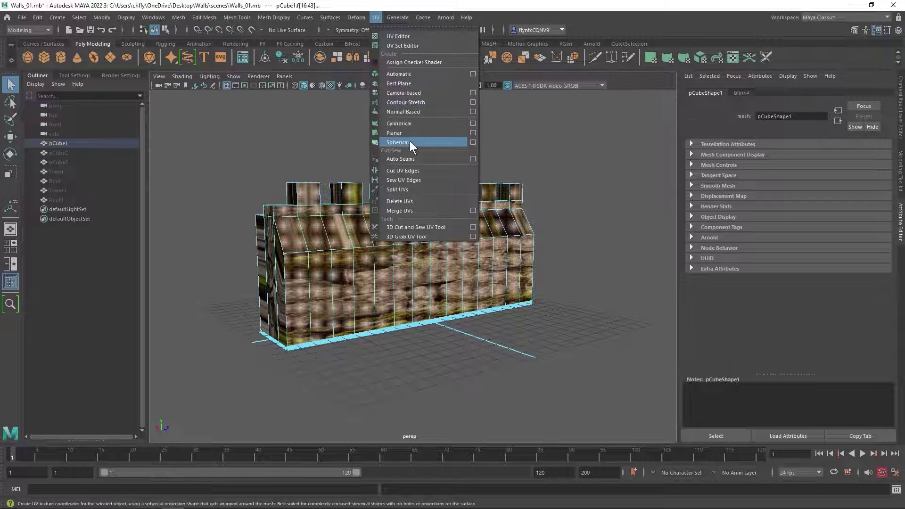
{"action": "left_click", "coordinate": [472, 133]}
{"action": "left_click_drag", "start_coordinate": [656, 113], "coordinate": [657, 120]}
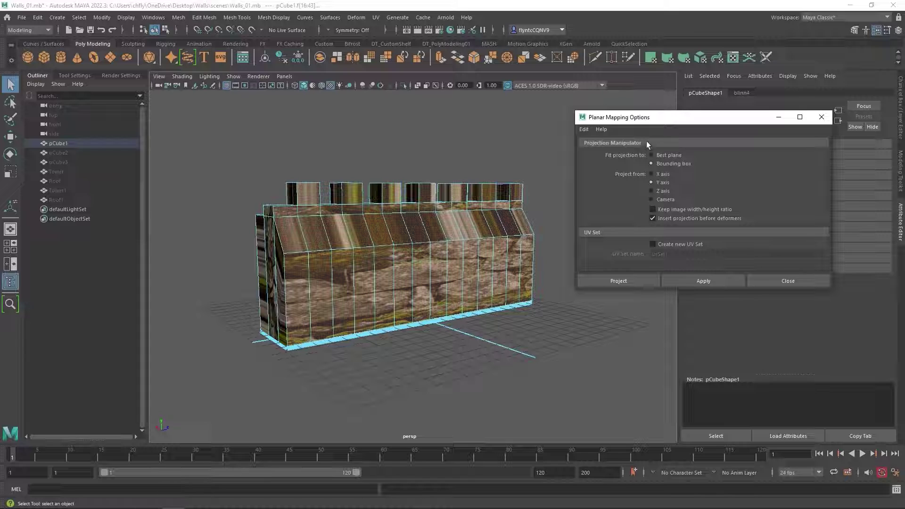
{"action": "left_click_drag", "start_coordinate": [639, 118], "coordinate": [627, 118]}
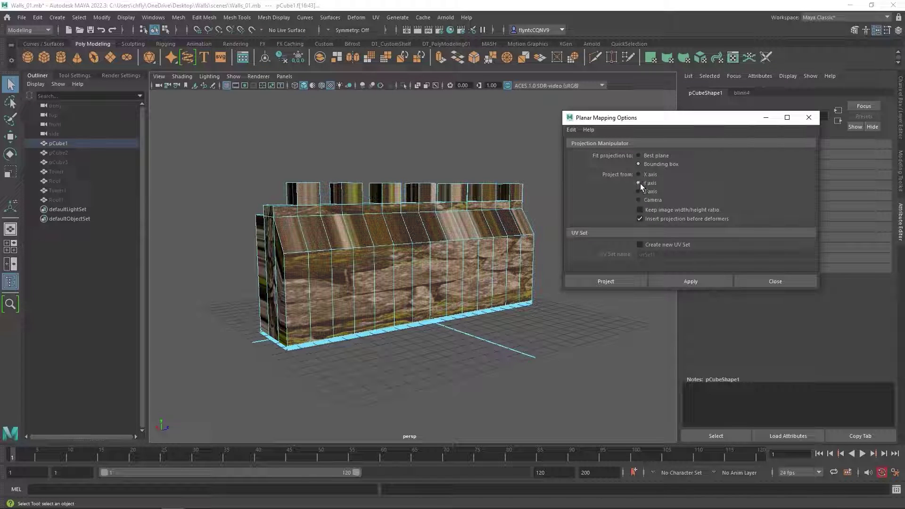
{"action": "left_click", "coordinate": [639, 175]}
Step: Apply the X-axis planar projection and shrink its manipulator to fit the wall's long face
{"action": "left_click", "coordinate": [690, 282]}
{"action": "mouse_move", "coordinate": [500, 315]}
{"action": "left_mouse_down"}
{"action": "mouse_move", "coordinate": [623, 309]}
{"action": "mouse_move", "coordinate": [494, 316]}
{"action": "left_mouse_up"}
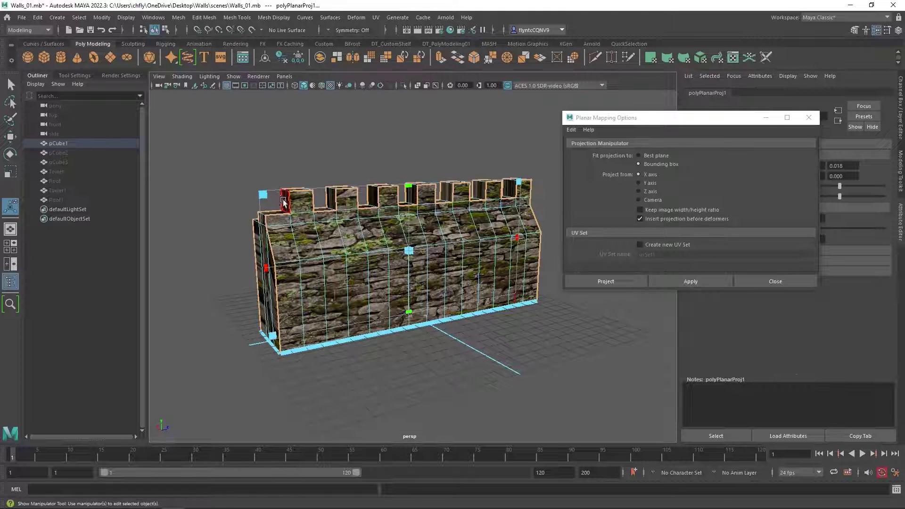
{"action": "left_click_drag", "start_coordinate": [330, 245], "coordinate": [302, 204], "text": "alt"}
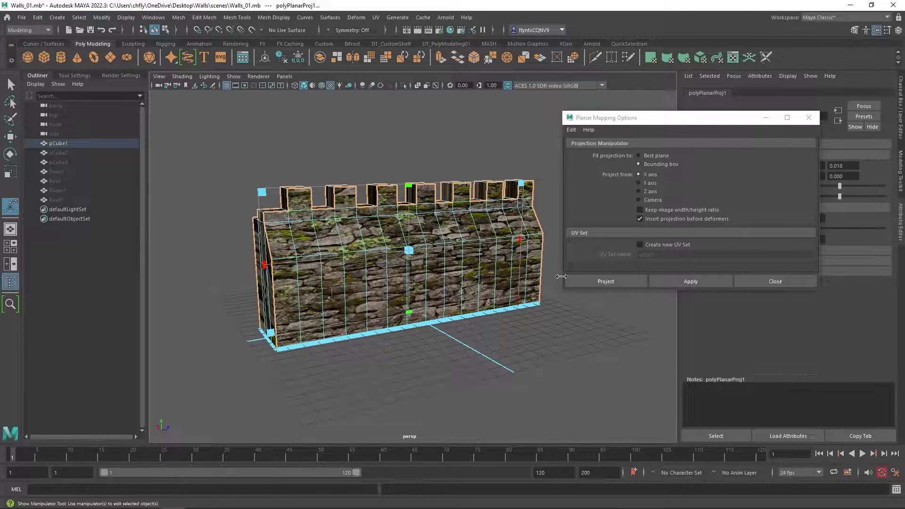
{"action": "mouse_move", "coordinate": [535, 278]}
{"action": "left_mouse_down"}
{"action": "mouse_move", "coordinate": [524, 283]}
{"action": "mouse_move", "coordinate": [536, 277]}
{"action": "left_mouse_up"}
{"action": "left_click_drag", "start_coordinate": [302, 219], "coordinate": [274, 191], "text": "alt"}
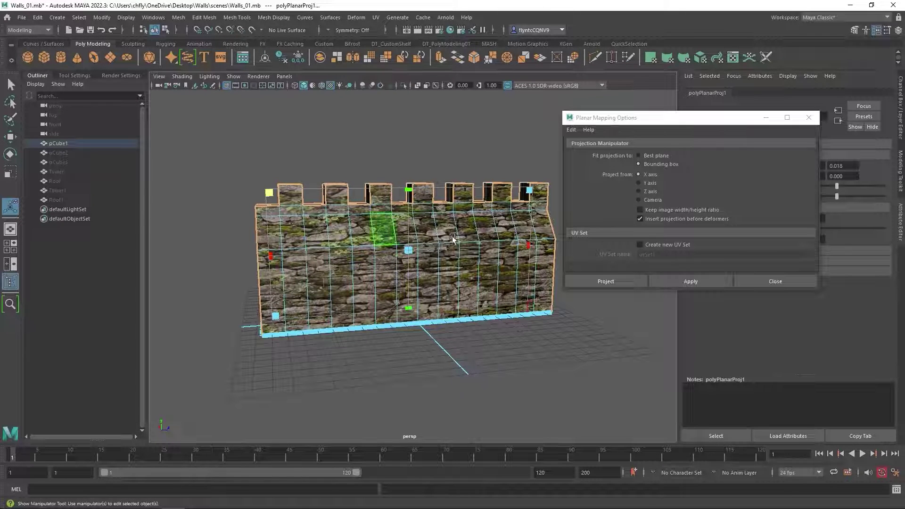
{"action": "left_click_drag", "start_coordinate": [529, 245], "coordinate": [468, 247]}
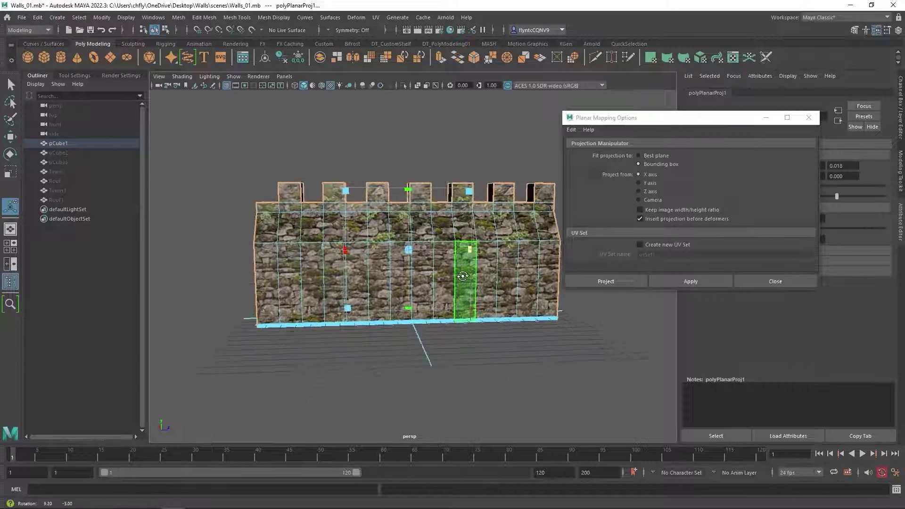
{"action": "scroll", "coordinate": [438, 256], "scroll_direction": "down", "scroll_amount": 2}
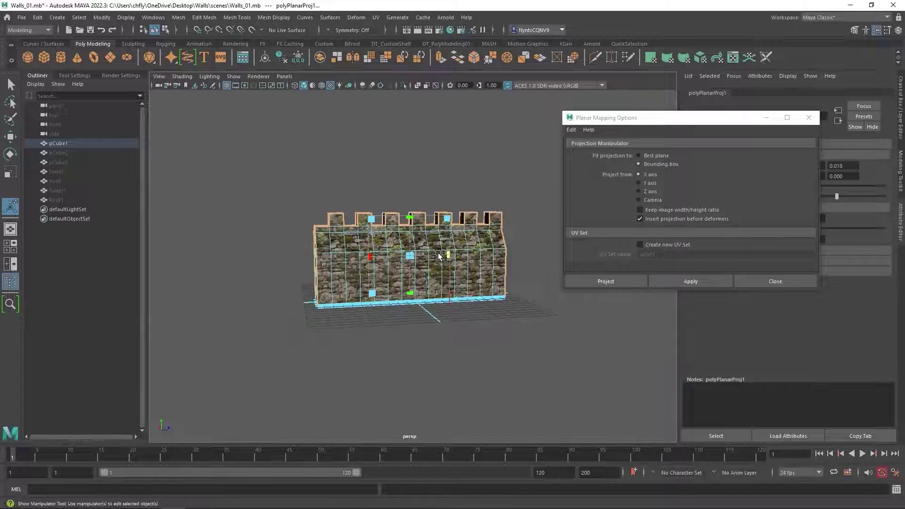
{"action": "scroll", "coordinate": [439, 256], "scroll_direction": "up", "scroll_amount": 2}
{"action": "left_click_drag", "start_coordinate": [481, 172], "coordinate": [500, 304]}
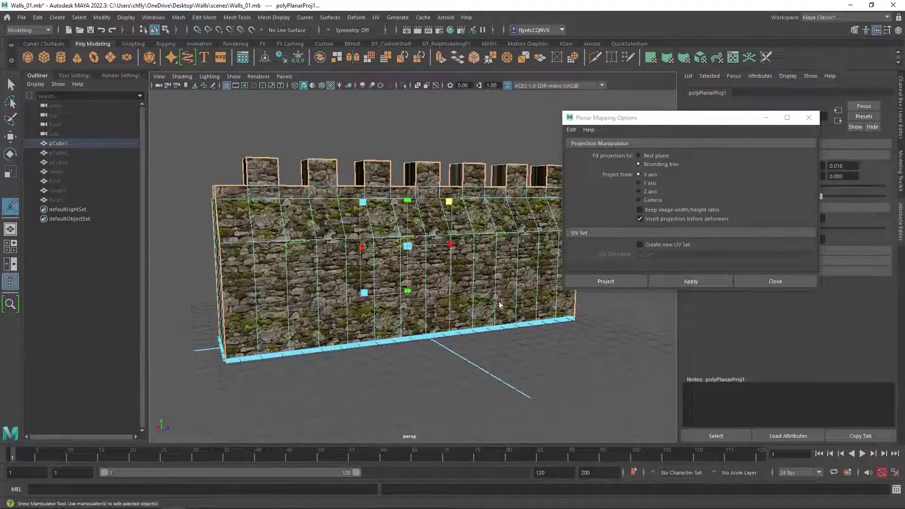
Step: Close the planar mapping options and select faces on the wall's left end and first merlon
{"action": "left_click", "coordinate": [775, 282]}
{"action": "left_click_drag", "start_coordinate": [438, 243], "coordinate": [458, 286], "text": "alt"}
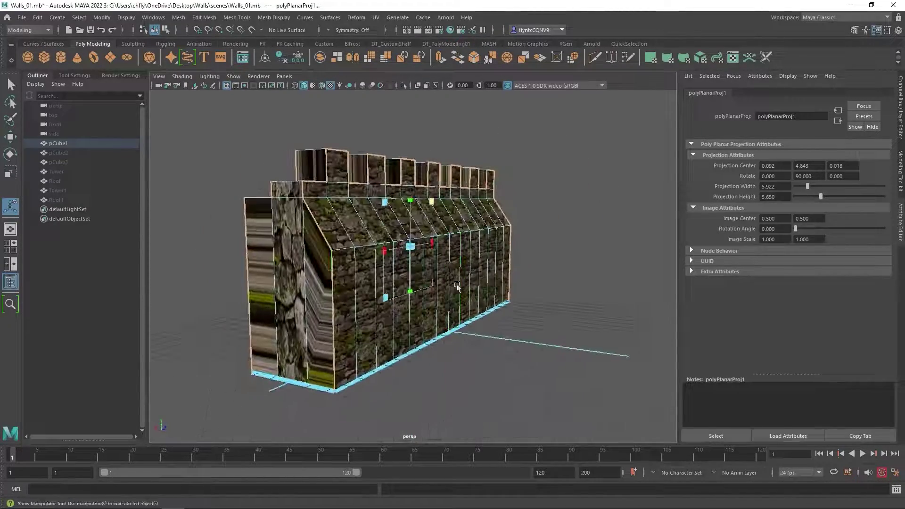
{"action": "left_click", "coordinate": [316, 272]}
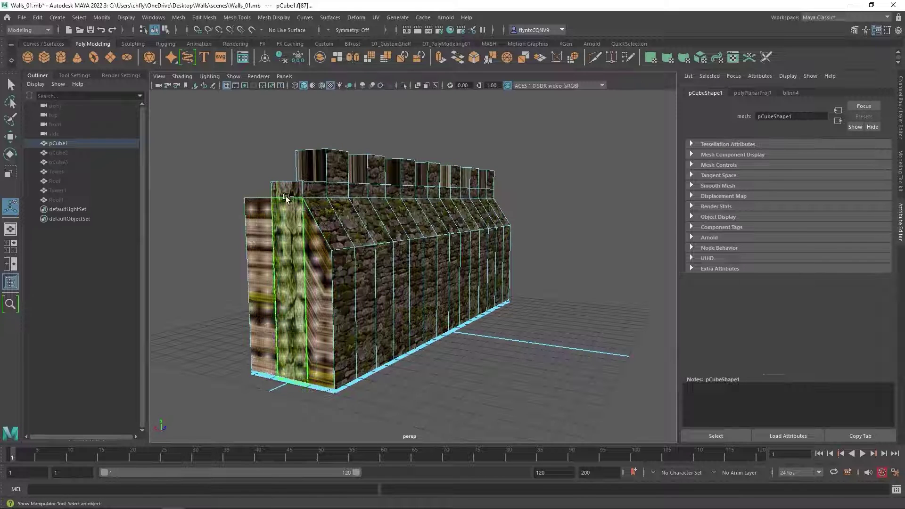
{"action": "left_click", "coordinate": [312, 193]}
{"action": "left_click_drag", "start_coordinate": [313, 193], "coordinate": [316, 223], "text": "alt"}
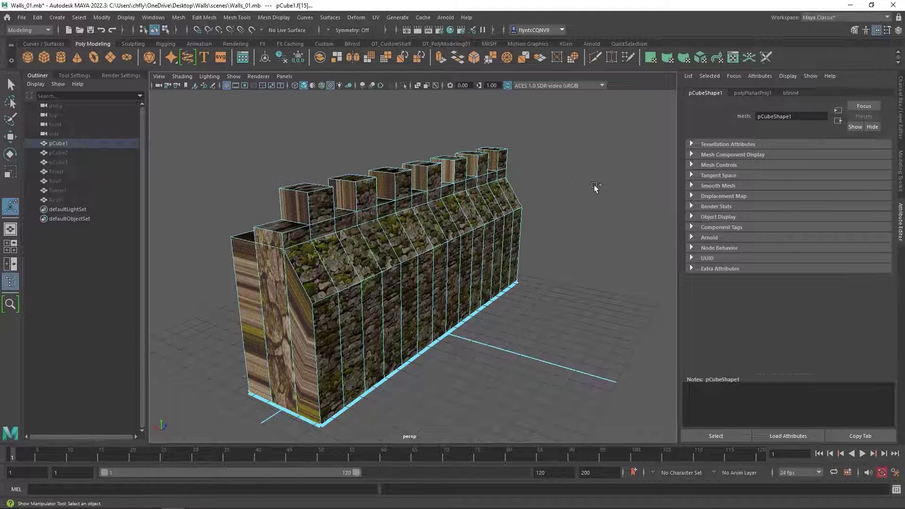
Step: Select the face below the first merlon and inspect both wall ends for stretched texture
{"action": "left_click_drag", "start_coordinate": [595, 187], "coordinate": [377, 248], "text": "alt"}
{"action": "left_click", "coordinate": [347, 195]}
{"action": "left_click_drag", "start_coordinate": [376, 256], "coordinate": [363, 221], "text": "alt"}
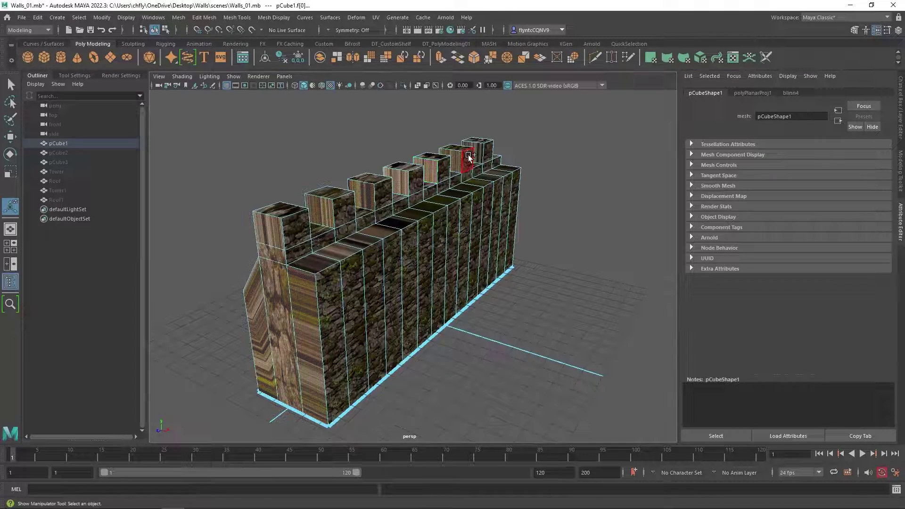
{"action": "left_click_drag", "start_coordinate": [555, 215], "coordinate": [685, 303], "text": "alt"}
{"action": "left_click_drag", "start_coordinate": [322, 307], "coordinate": [432, 285], "text": "alt"}
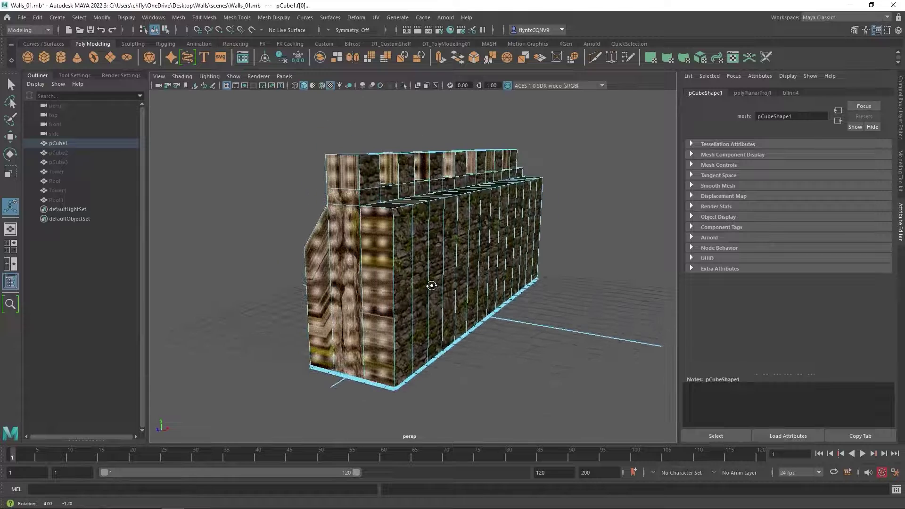
Step: Apply a Z-axis planar projection, then move and rotate it to realign the end-face stone
{"action": "left_click", "coordinate": [378, 17]}
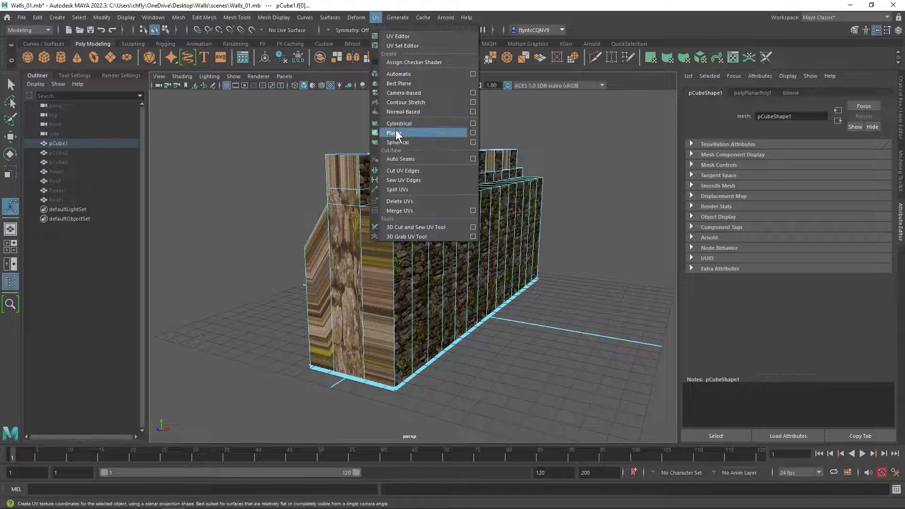
{"action": "left_click", "coordinate": [473, 133]}
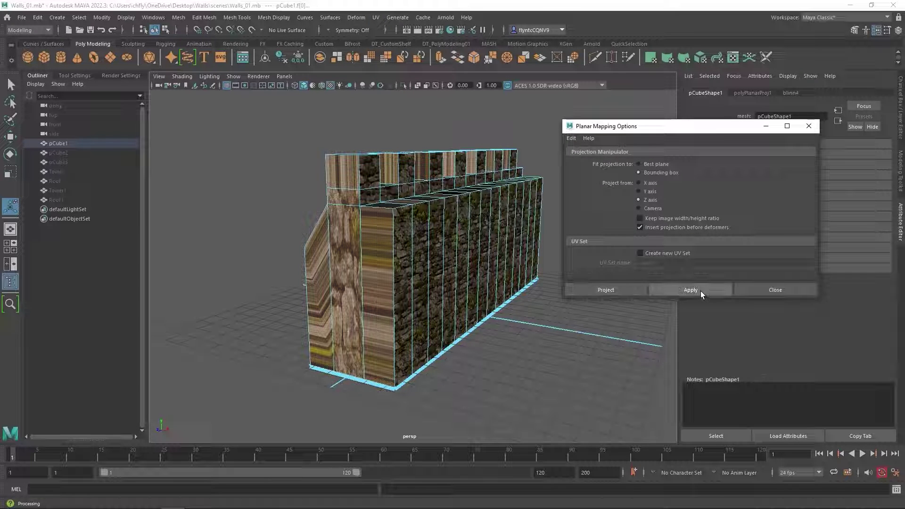
{"action": "left_click_drag", "start_coordinate": [556, 283], "coordinate": [491, 292], "text": "alt"}
{"action": "left_click_drag", "start_coordinate": [559, 289], "coordinate": [509, 260], "text": "alt"}
{"action": "left_click_drag", "start_coordinate": [490, 161], "coordinate": [445, 246]}
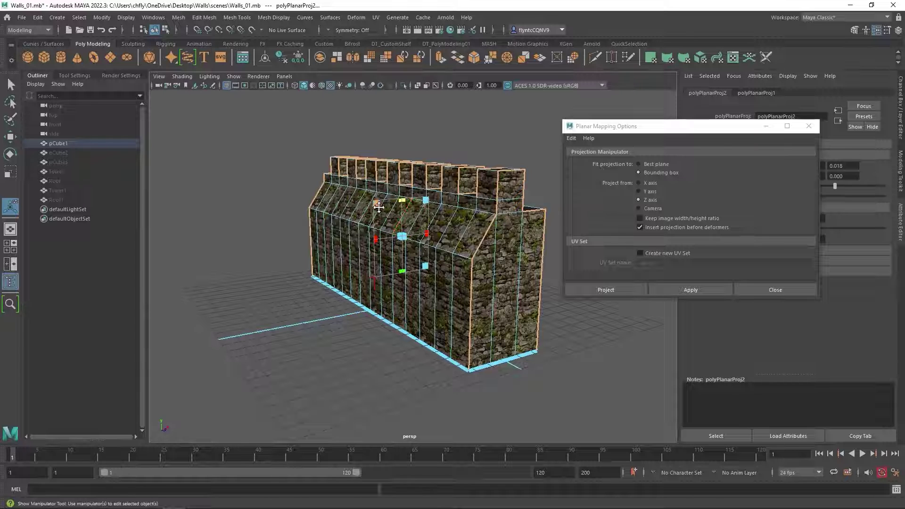
{"action": "left_click_drag", "start_coordinate": [379, 208], "coordinate": [364, 207]}
{"action": "left_click_drag", "start_coordinate": [512, 185], "coordinate": [498, 259], "text": "alt"}
{"action": "left_click_drag", "start_coordinate": [406, 286], "coordinate": [425, 289], "text": "alt"}
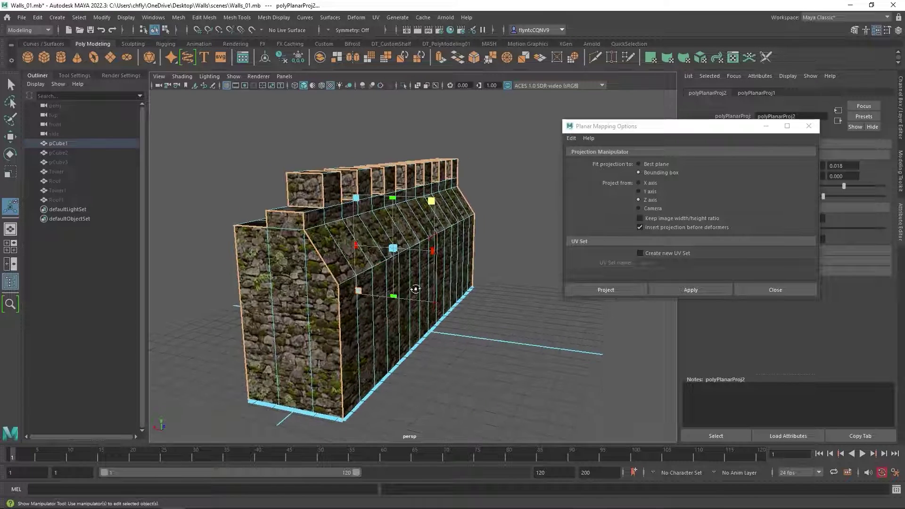
{"action": "left_click", "coordinate": [775, 289]}
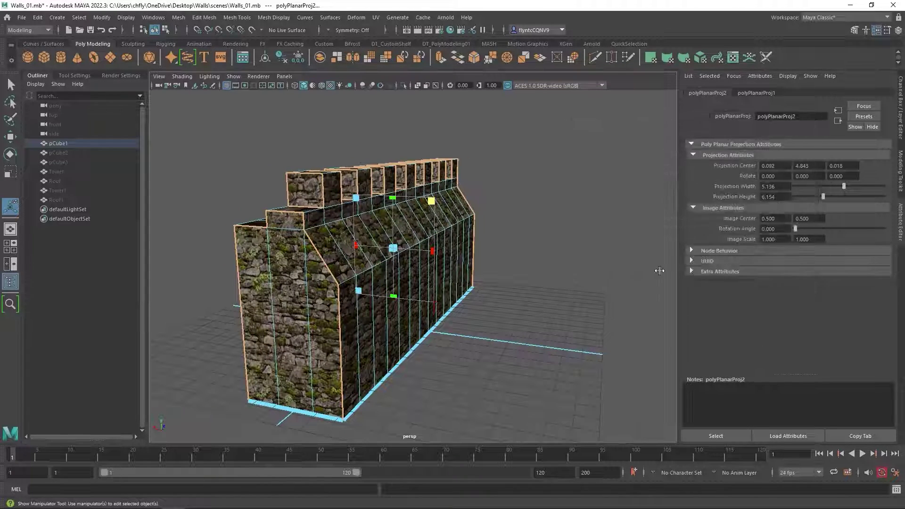
{"action": "left_click_drag", "start_coordinate": [658, 266], "coordinate": [537, 277], "text": "alt"}
Step: Select the top faces f[1:14] along the wall's merlons
{"action": "left_click", "coordinate": [218, 238]}
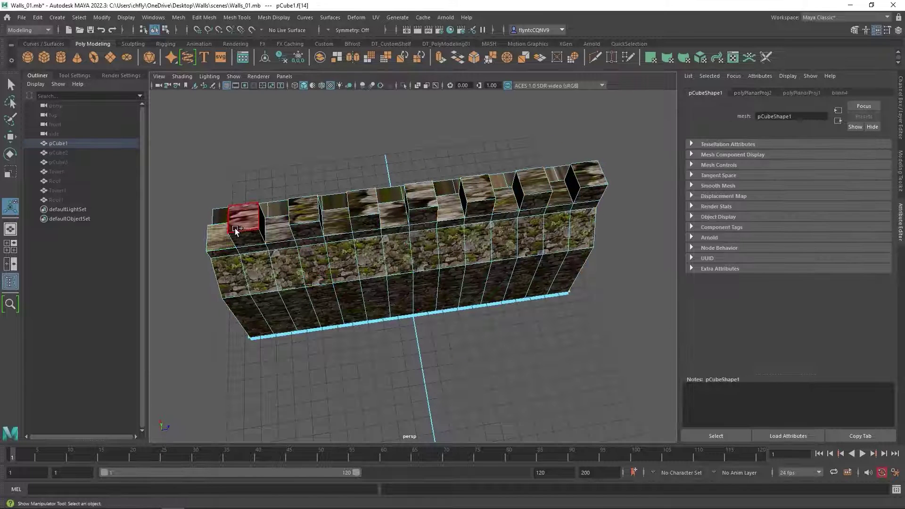
{"action": "left_click", "coordinate": [297, 217], "text": "shift"}
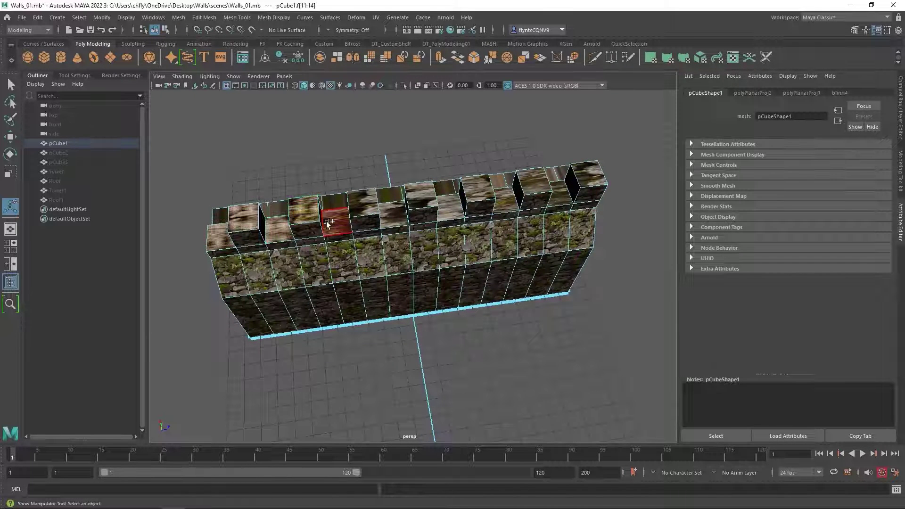
{"action": "left_click", "coordinate": [378, 215], "text": "shift"}
{"action": "left_click", "coordinate": [389, 216], "text": "shift"}
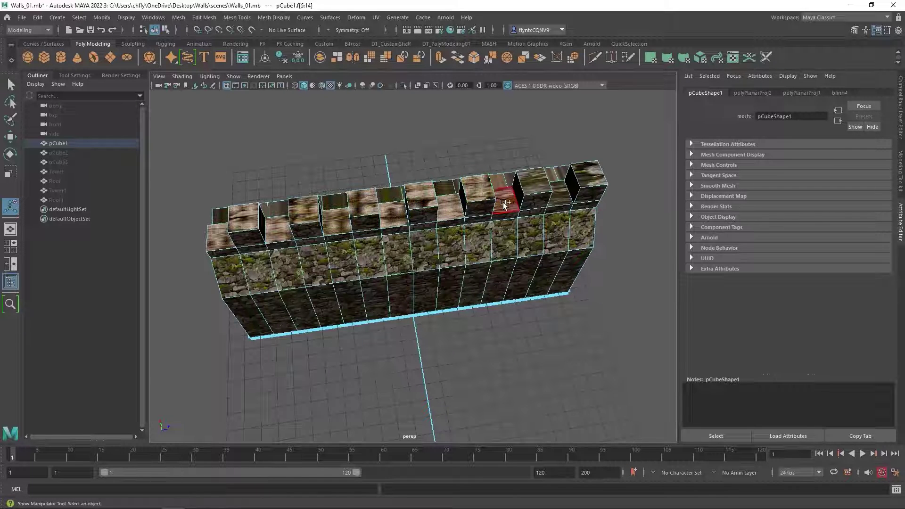
{"action": "left_click", "coordinate": [585, 186], "text": "shift"}
{"action": "left_click_drag", "start_coordinate": [584, 186], "coordinate": [608, 226], "text": "alt"}
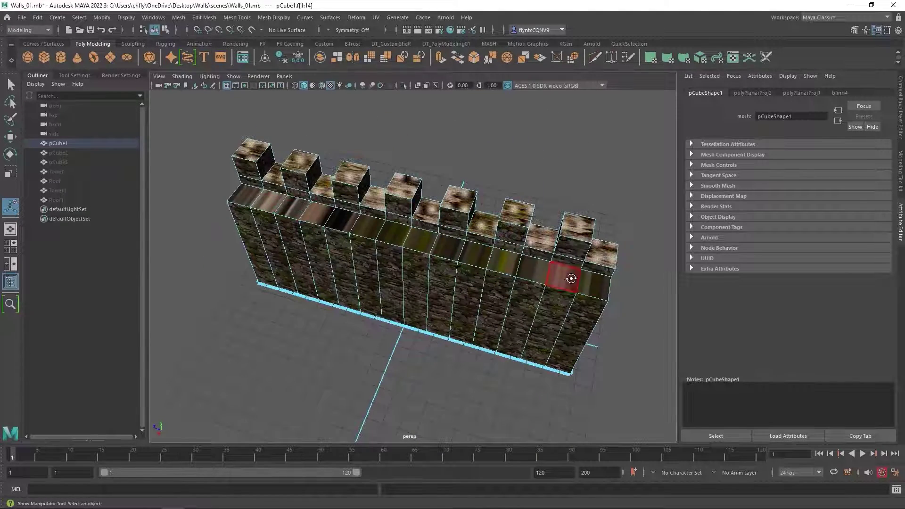
{"action": "left_click_drag", "start_coordinate": [311, 221], "coordinate": [386, 203], "text": "alt"}
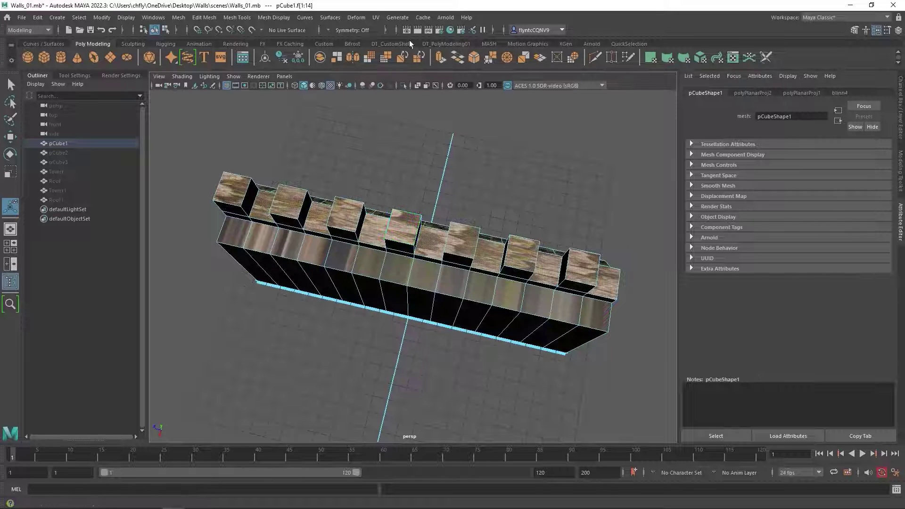
Step: Apply a planar UV projection from the Y axis to the wall-top faces
{"action": "left_click", "coordinate": [377, 20]}
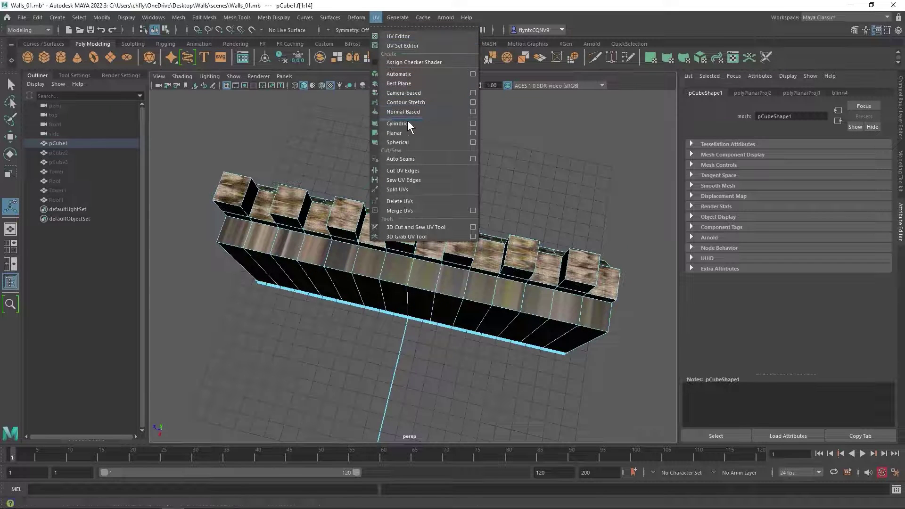
{"action": "left_click", "coordinate": [473, 132]}
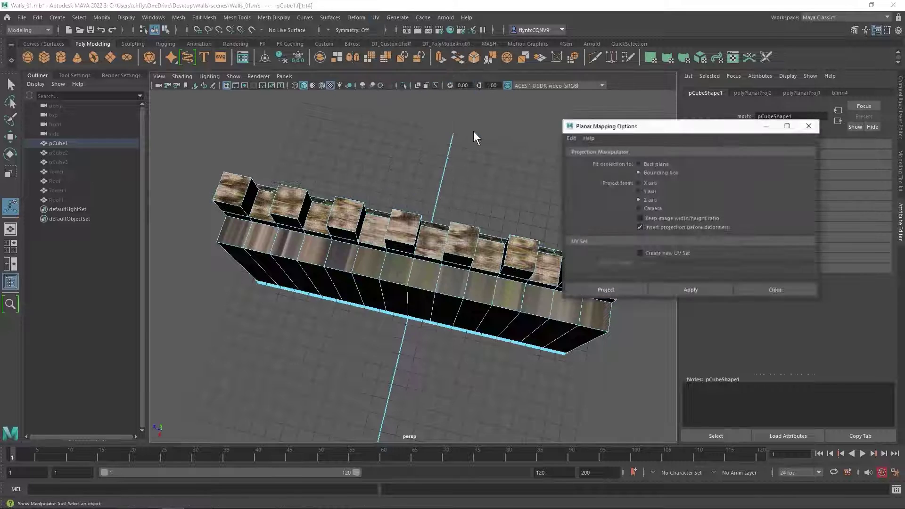
{"action": "left_click_drag", "start_coordinate": [552, 183], "coordinate": [513, 186], "text": "alt"}
{"action": "left_click", "coordinate": [639, 191]}
{"action": "left_click", "coordinate": [680, 291]}
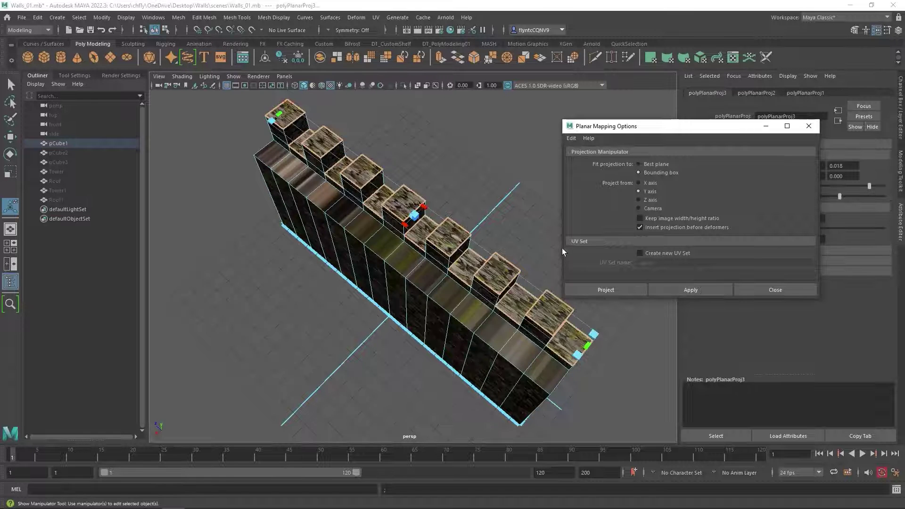
Step: Scale and slide the Y-axis projection to fit the merlon tops, then close the options
{"action": "left_click_drag", "start_coordinate": [560, 248], "coordinate": [504, 337], "text": "alt"}
{"action": "left_click_drag", "start_coordinate": [523, 410], "coordinate": [440, 228]}
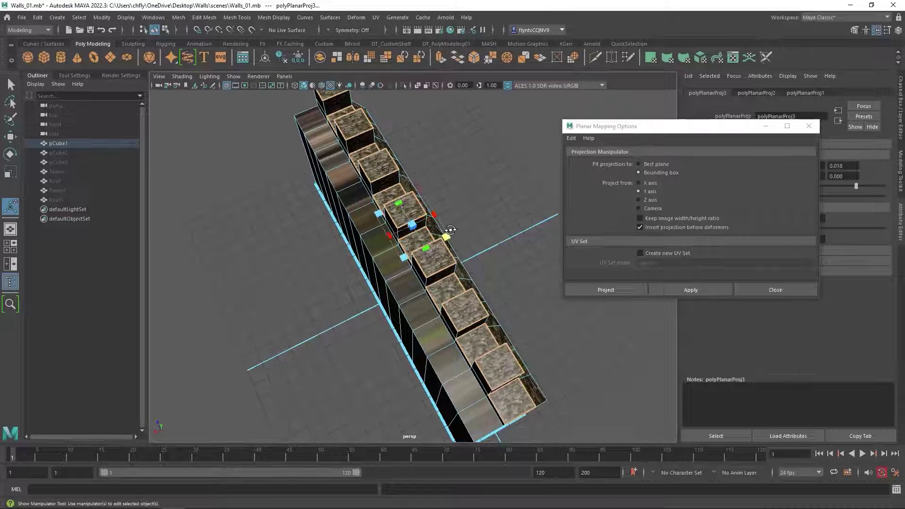
{"action": "left_click_drag", "start_coordinate": [451, 229], "coordinate": [453, 256]}
{"action": "scroll", "coordinate": [424, 261], "scroll_direction": "down", "scroll_amount": 3}
{"action": "scroll", "coordinate": [390, 265], "scroll_direction": "up", "scroll_amount": 8}
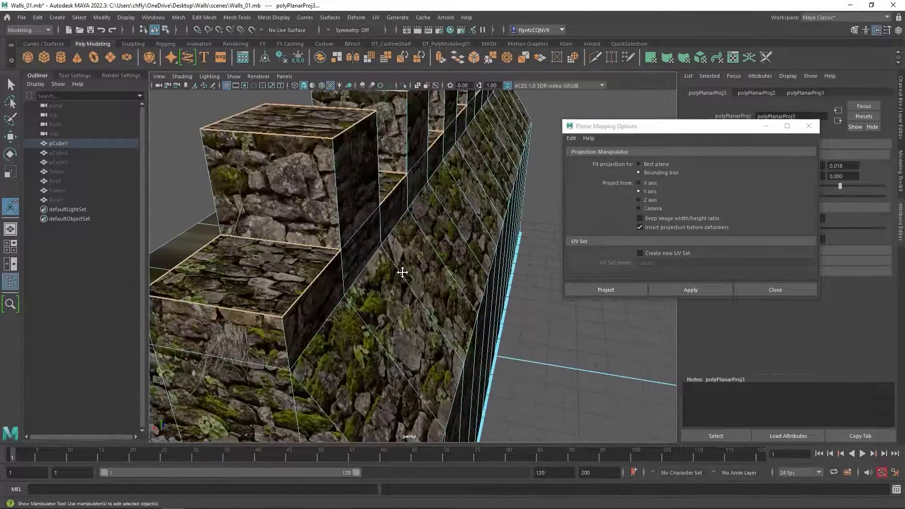
{"action": "scroll", "coordinate": [406, 269], "scroll_direction": "down", "scroll_amount": 3}
{"action": "left_click_drag", "start_coordinate": [446, 150], "coordinate": [452, 156]}
{"action": "left_click", "coordinate": [761, 293]}
{"action": "scroll", "coordinate": [536, 298], "scroll_direction": "up", "scroll_amount": 4}
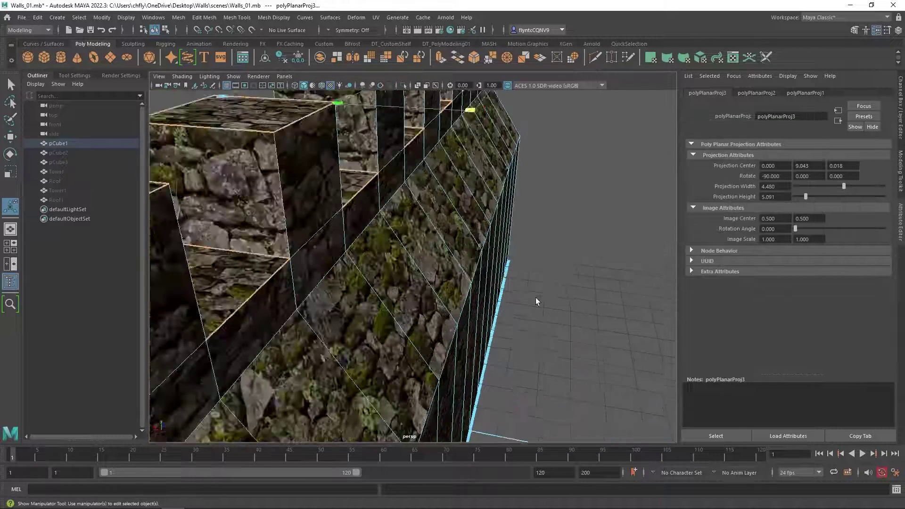
{"action": "scroll", "coordinate": [536, 298], "scroll_direction": "down", "scroll_amount": 10}
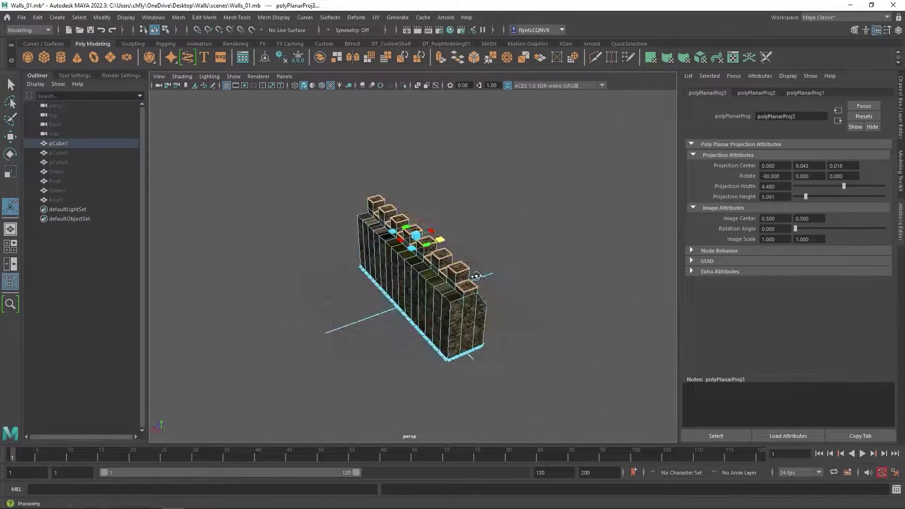
{"action": "scroll", "coordinate": [459, 279], "scroll_direction": "down", "scroll_amount": 2}
{"action": "scroll", "coordinate": [458, 279], "scroll_direction": "up", "scroll_amount": 4}
{"action": "scroll", "coordinate": [458, 279], "scroll_direction": "up", "scroll_amount": 3}
{"action": "key", "text": "F11"}
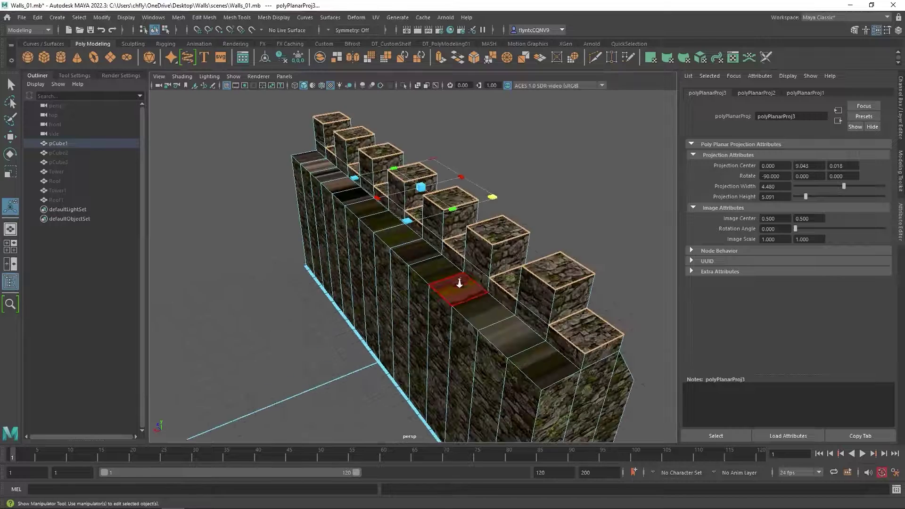
{"action": "left_click", "coordinate": [537, 361]}
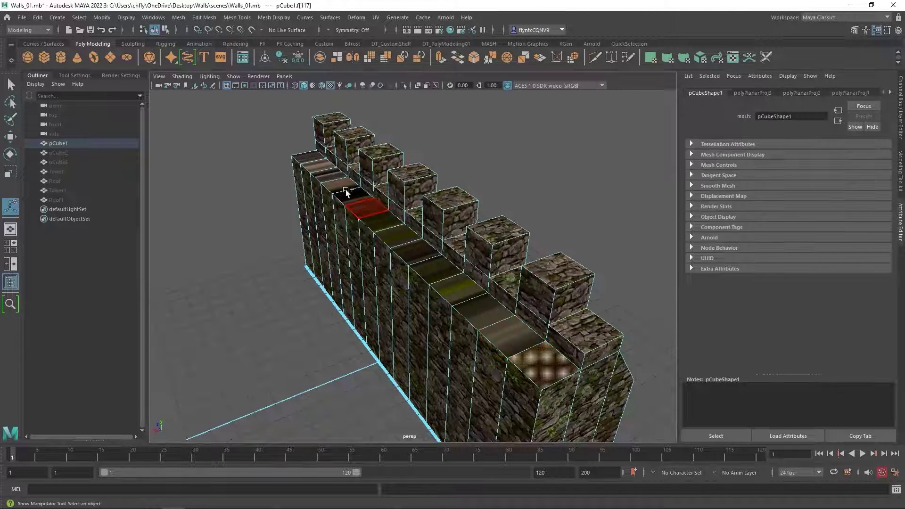
{"action": "left_click_drag", "start_coordinate": [313, 161], "coordinate": [428, 276], "text": "alt"}
{"action": "left_click", "coordinate": [399, 267]}
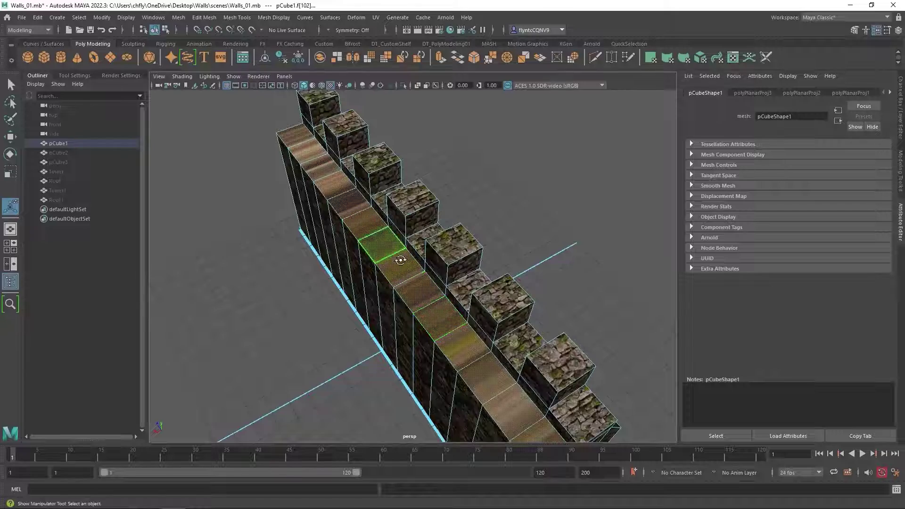
{"action": "left_click_drag", "start_coordinate": [377, 235], "coordinate": [433, 126], "text": "alt"}
{"action": "left_click", "coordinate": [433, 126]}
Step: Assign a new Blinn material to the selected walkway faces
{"action": "right_click", "coordinate": [432, 126]}
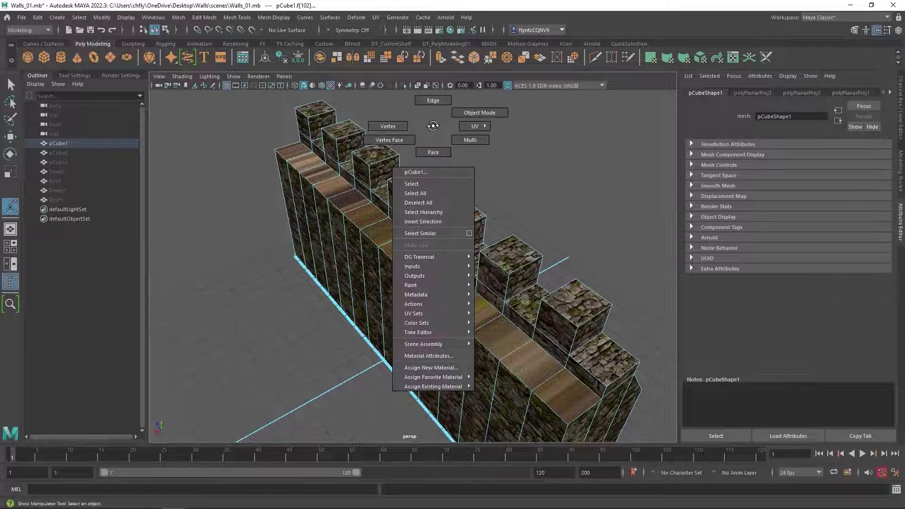
{"action": "left_click", "coordinate": [438, 367]}
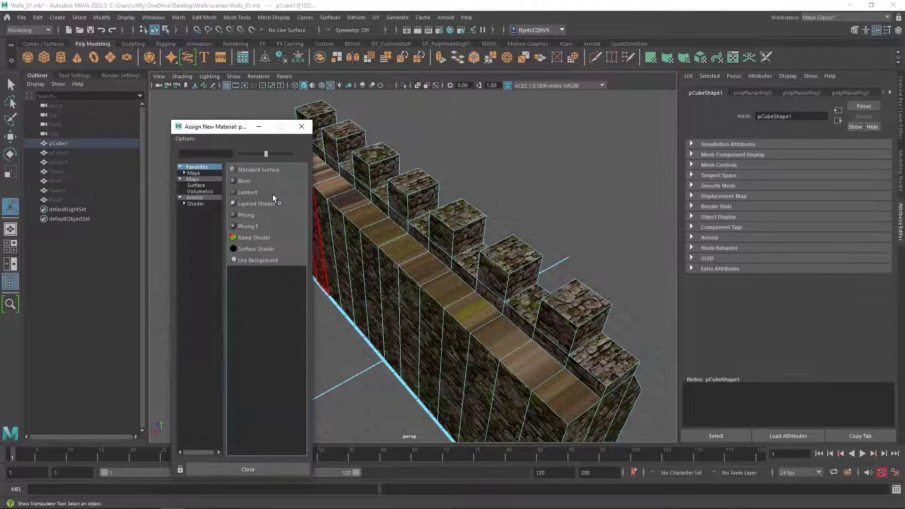
{"action": "left_click", "coordinate": [268, 181]}
{"action": "left_click_drag", "start_coordinate": [454, 212], "coordinate": [603, 196], "text": "alt"}
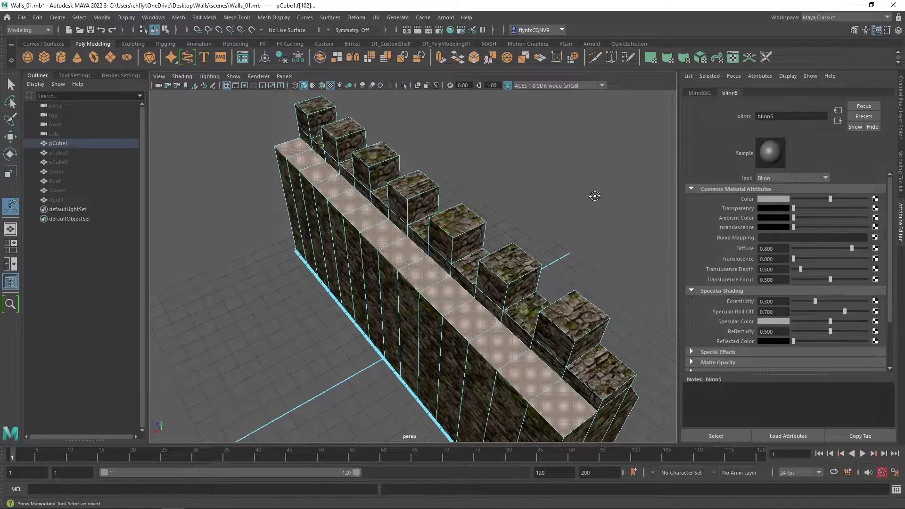
Step: Load TexturesCom_BrickOldDirty0185_1_seamless_S.jpg as a file texture into the Blinn's Color
{"action": "left_click", "coordinate": [876, 200]}
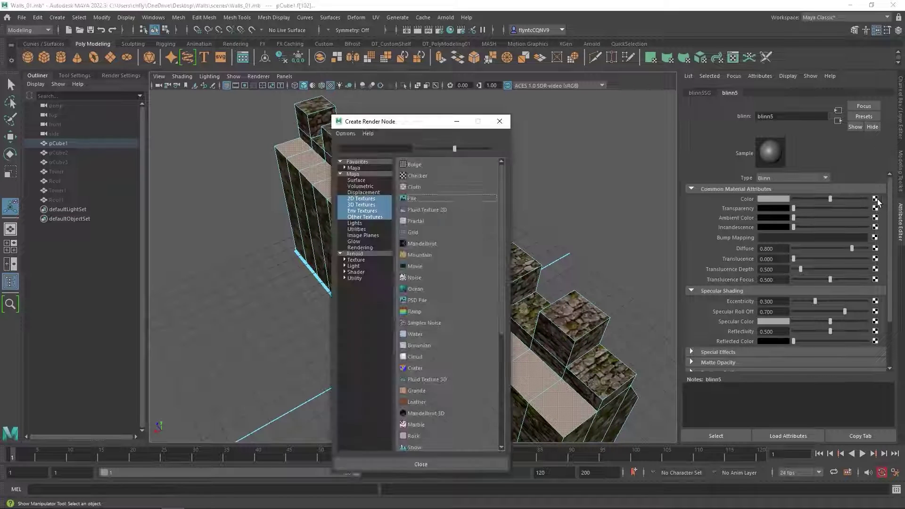
{"action": "left_click", "coordinate": [405, 198]}
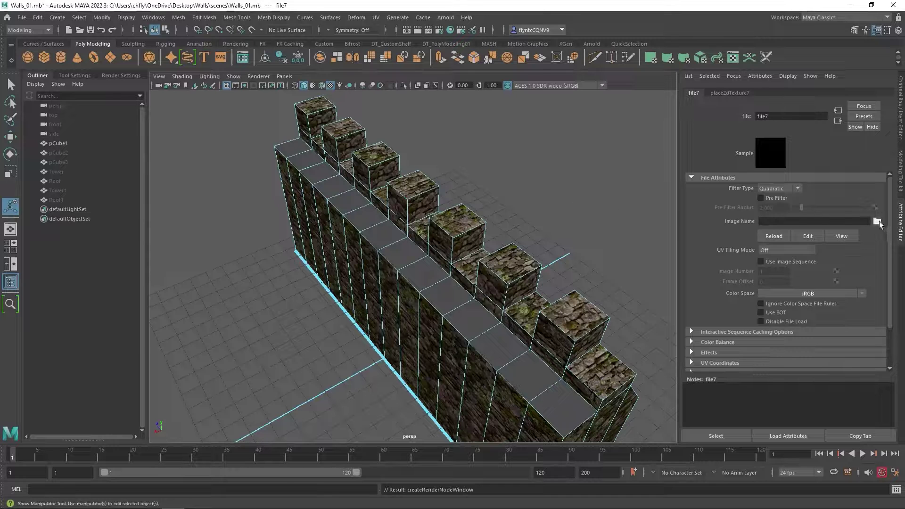
{"action": "left_click", "coordinate": [878, 221]}
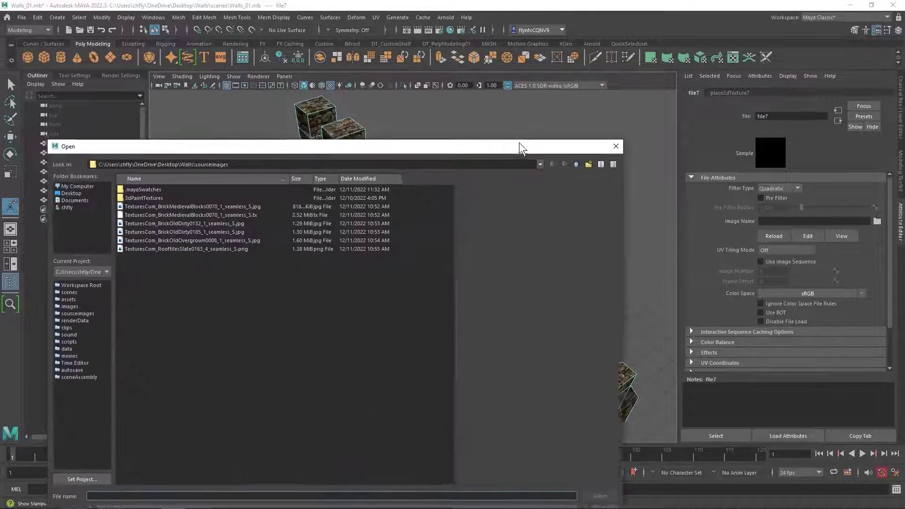
{"action": "left_click", "coordinate": [238, 213]}
{"action": "left_click", "coordinate": [240, 230]}
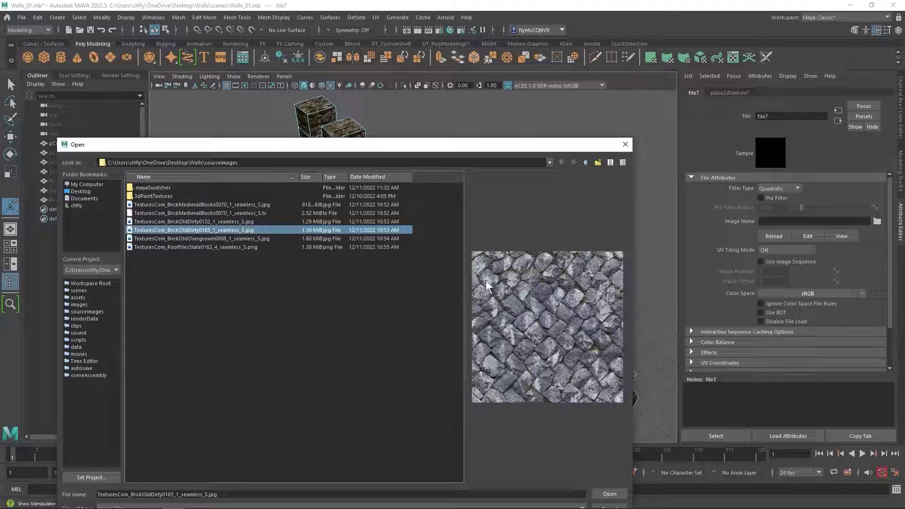
{"action": "left_click", "coordinate": [610, 495]}
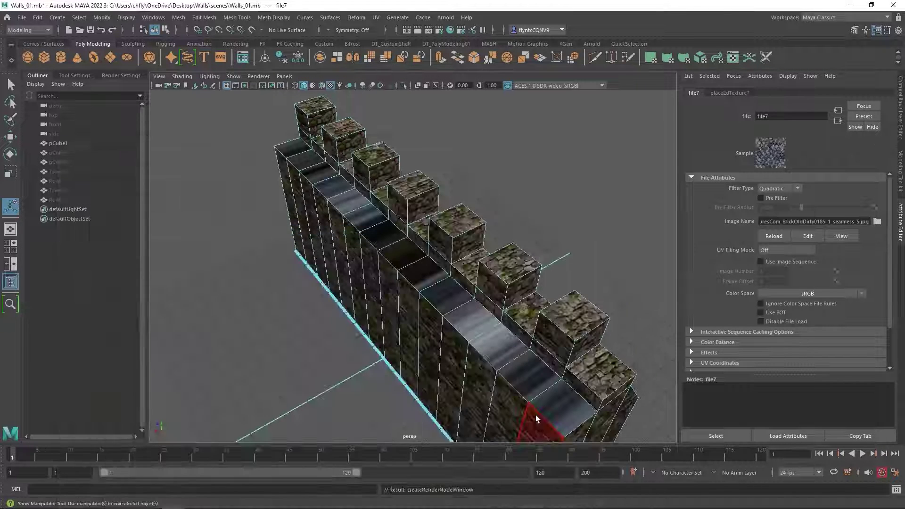
{"action": "left_click_drag", "start_coordinate": [475, 338], "coordinate": [448, 330], "text": "alt"}
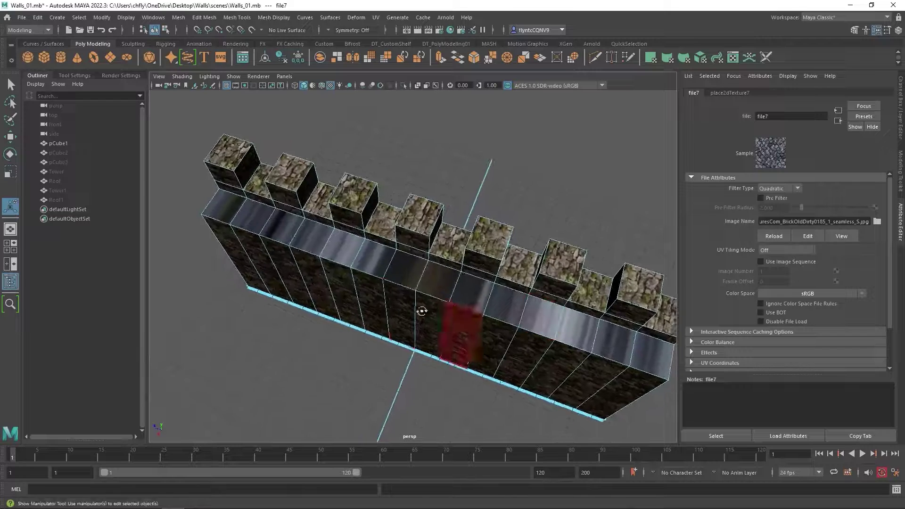
Step: Select the whole top band of walkway faces
{"action": "left_click", "coordinate": [230, 210]}
{"action": "double_click", "coordinate": [646, 347], "text": "shift"}
{"action": "left_click_drag", "start_coordinate": [646, 347], "coordinate": [527, 220], "text": "alt"}
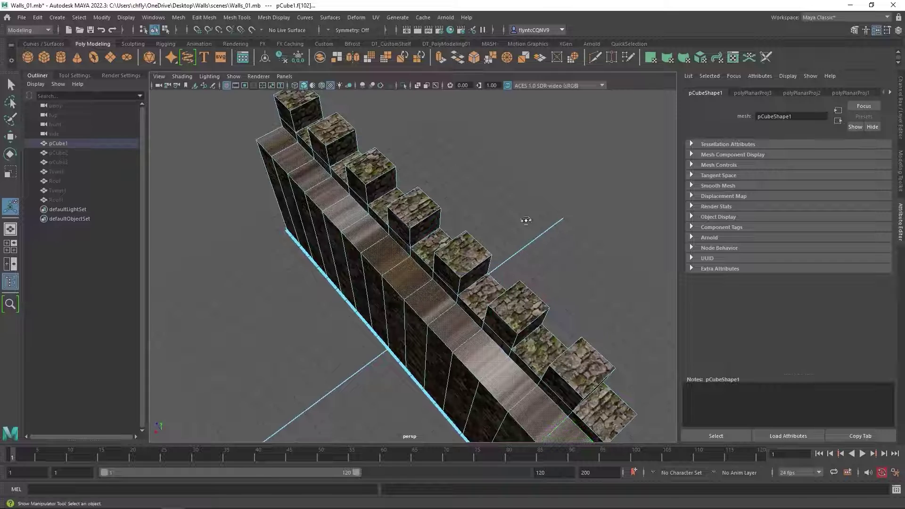
Step: Apply a Y-axis planar projection to the walkway, shrunk so cobblestones tile smaller
{"action": "left_click", "coordinate": [376, 17]}
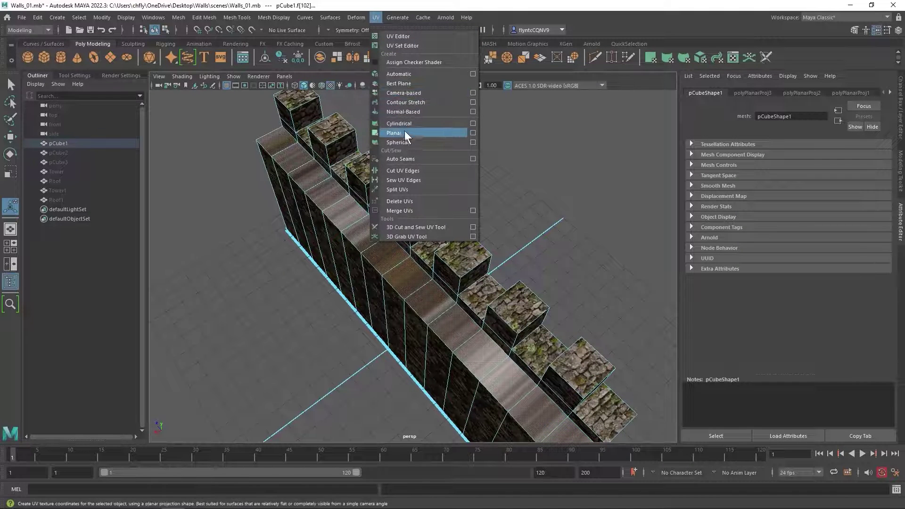
{"action": "left_click", "coordinate": [473, 132]}
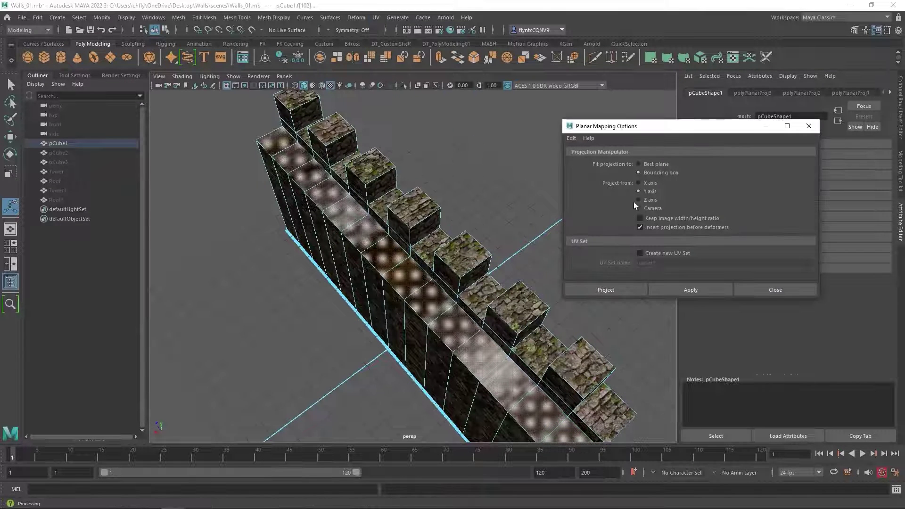
{"action": "left_click", "coordinate": [680, 289]}
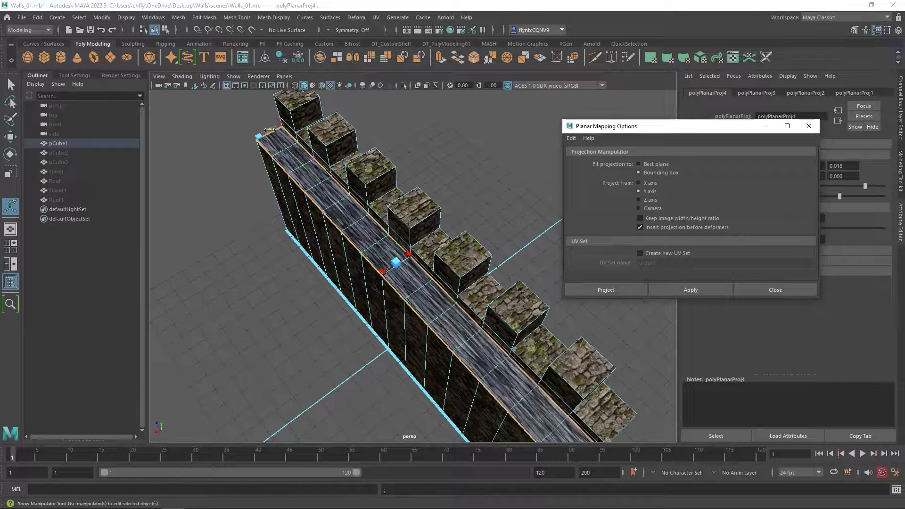
{"action": "left_click_drag", "start_coordinate": [269, 130], "coordinate": [378, 326]}
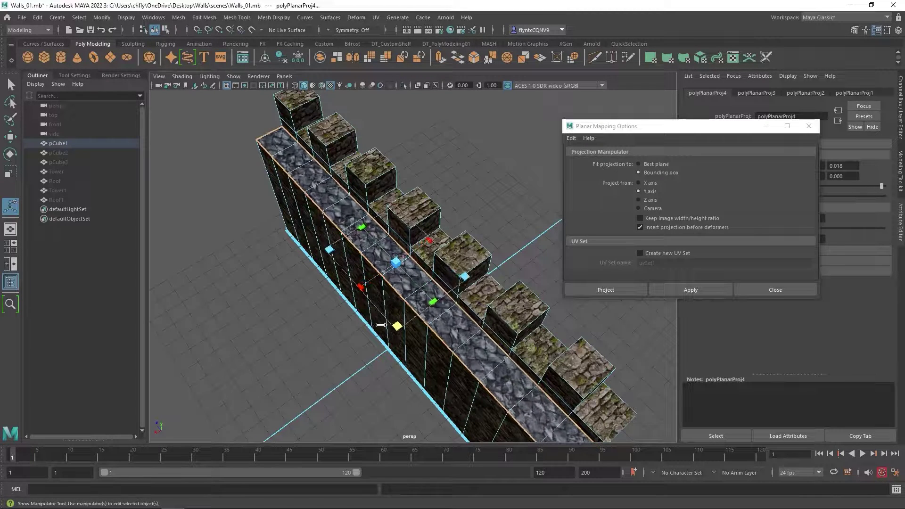
{"action": "left_click", "coordinate": [754, 294]}
{"action": "left_click", "coordinate": [604, 278]}
{"action": "left_click_drag", "start_coordinate": [604, 278], "coordinate": [538, 198], "text": "alt"}
Step: Select pCube1 in Object Mode and browse its node tabs to blinn5
{"action": "right_click", "coordinate": [615, 165]}
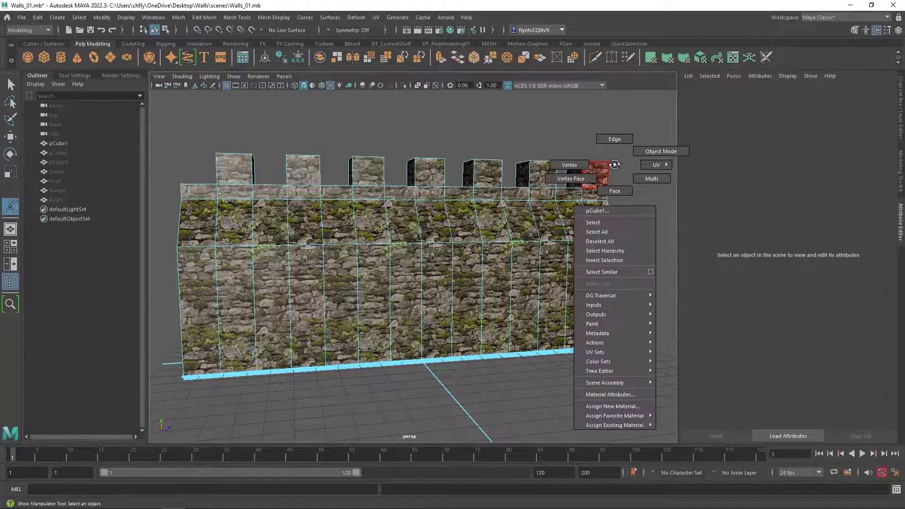
{"action": "left_click", "coordinate": [631, 158]}
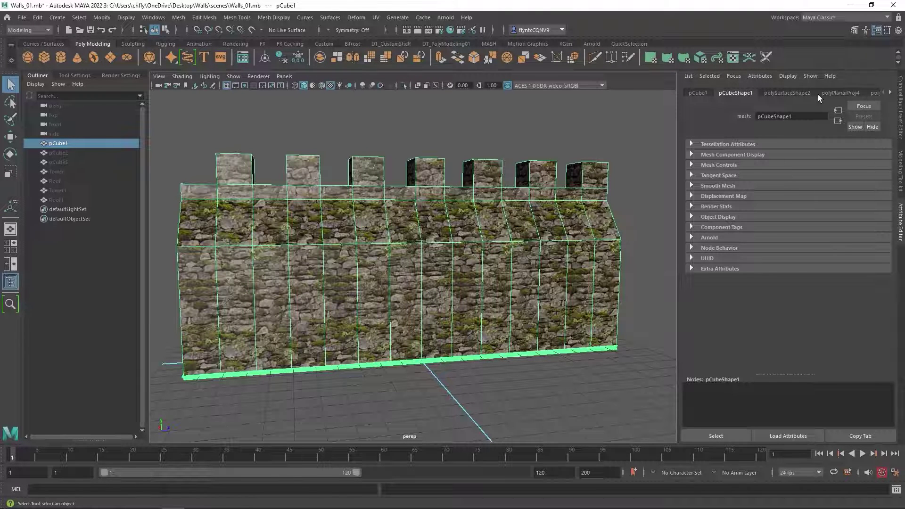
{"action": "left_click", "coordinate": [890, 95]}
{"action": "left_click", "coordinate": [890, 94]}
{"action": "left_click", "coordinate": [877, 92]}
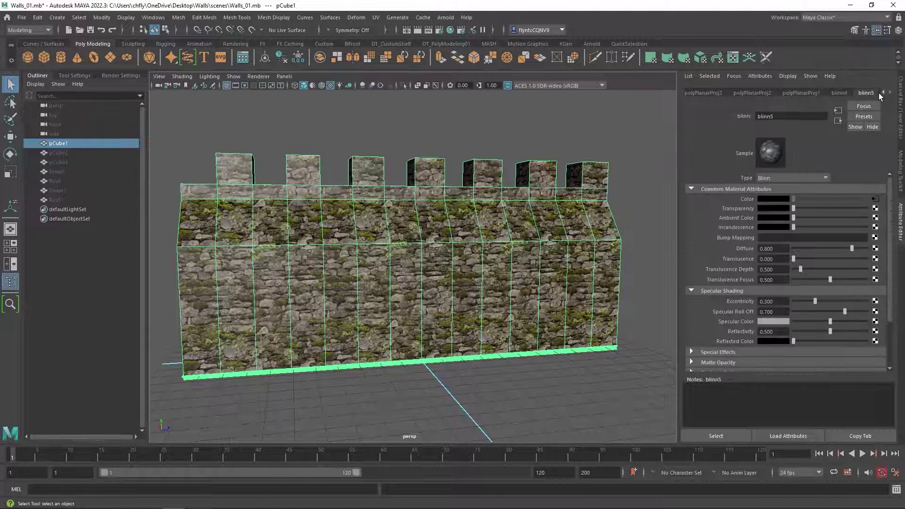
{"action": "left_click", "coordinate": [882, 93]}
{"action": "left_click", "coordinate": [883, 93]}
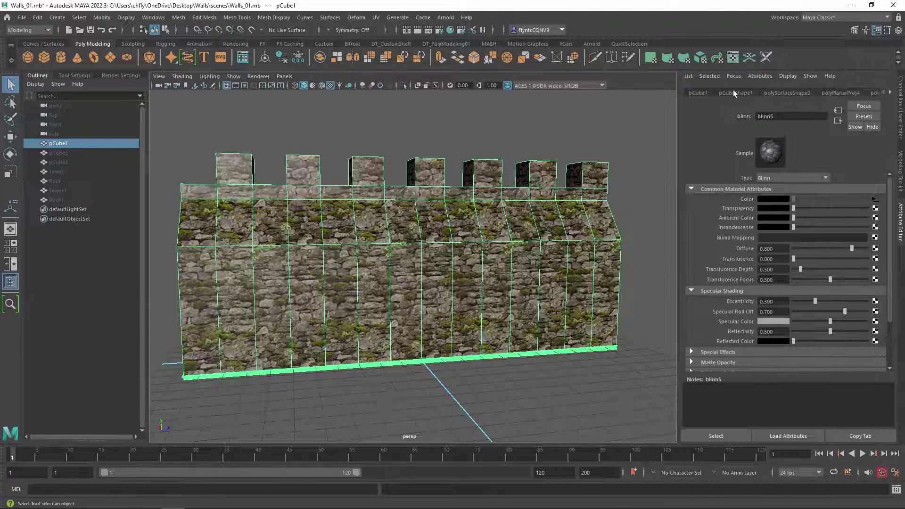
Step: Delete all construction history with Edit > Delete All by Type > History
{"action": "left_click", "coordinate": [38, 18]}
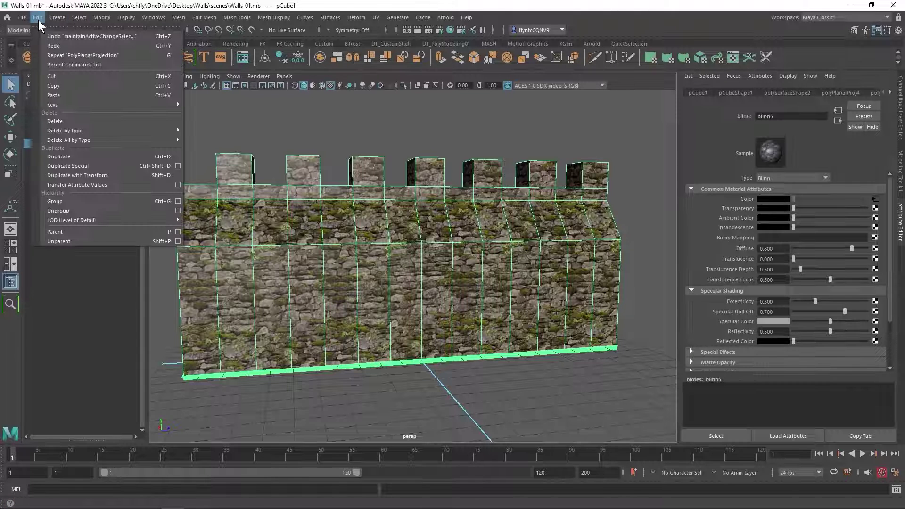
{"action": "mouse_move", "coordinate": [151, 143]}
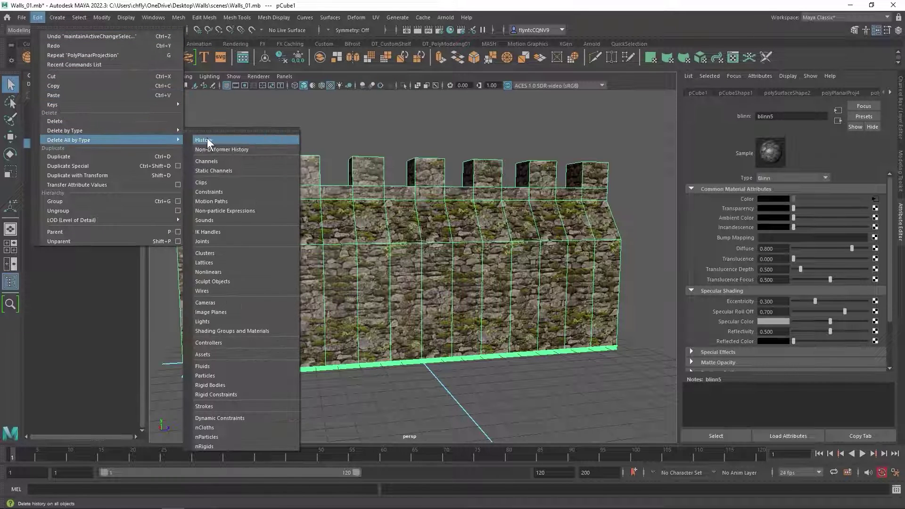
{"action": "left_click", "coordinate": [242, 140]}
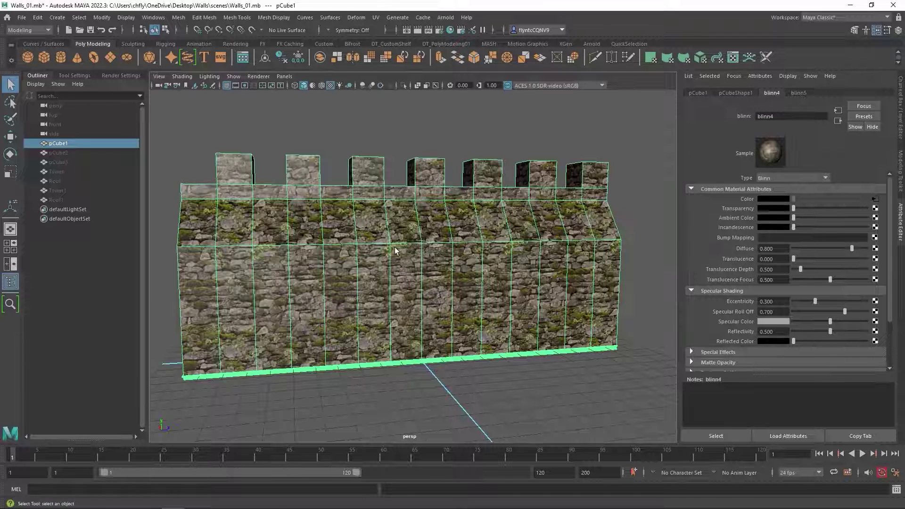
Step: Set Eccentricity to 0 on both blinn4 and blinn5, then deselect the wall
{"action": "left_click_drag", "start_coordinate": [400, 255], "coordinate": [408, 254], "text": "alt"}
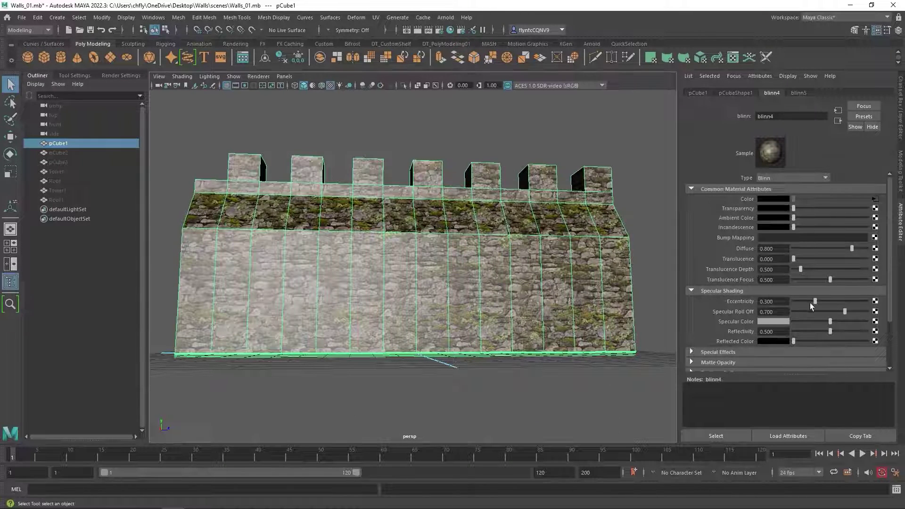
{"action": "left_click_drag", "start_coordinate": [815, 302], "coordinate": [790, 302]}
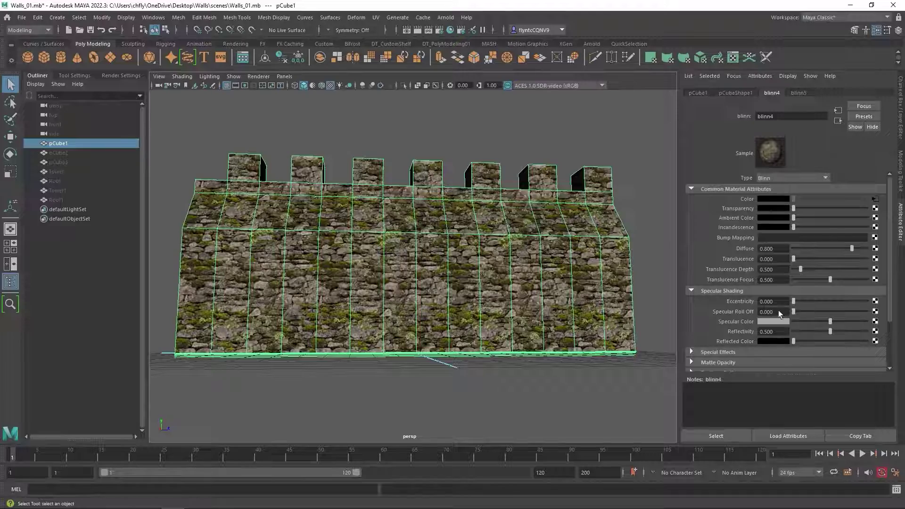
{"action": "left_click_drag", "start_coordinate": [596, 234], "coordinate": [444, 278], "text": "alt"}
{"action": "left_click", "coordinate": [799, 94]}
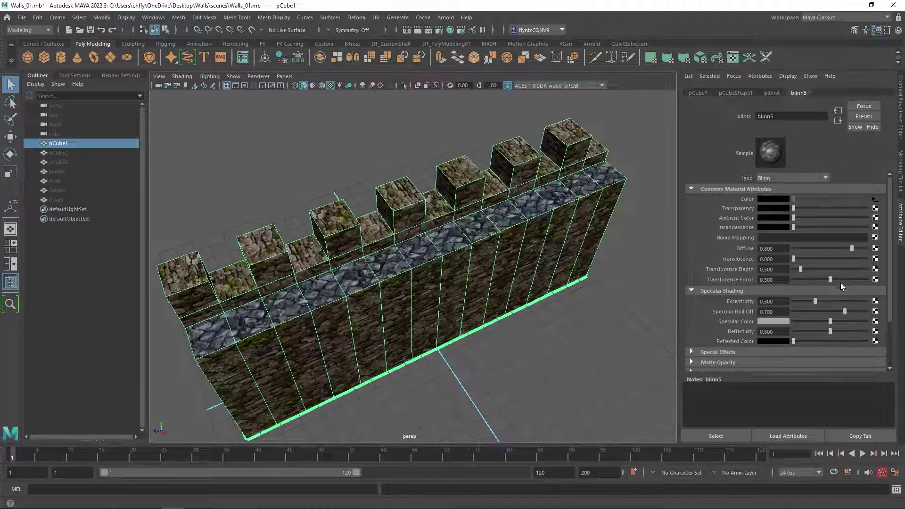
{"action": "left_click_drag", "start_coordinate": [816, 301], "coordinate": [793, 301]}
{"action": "left_click_drag", "start_coordinate": [546, 315], "coordinate": [615, 275], "text": "alt"}
{"action": "left_click", "coordinate": [619, 278]}
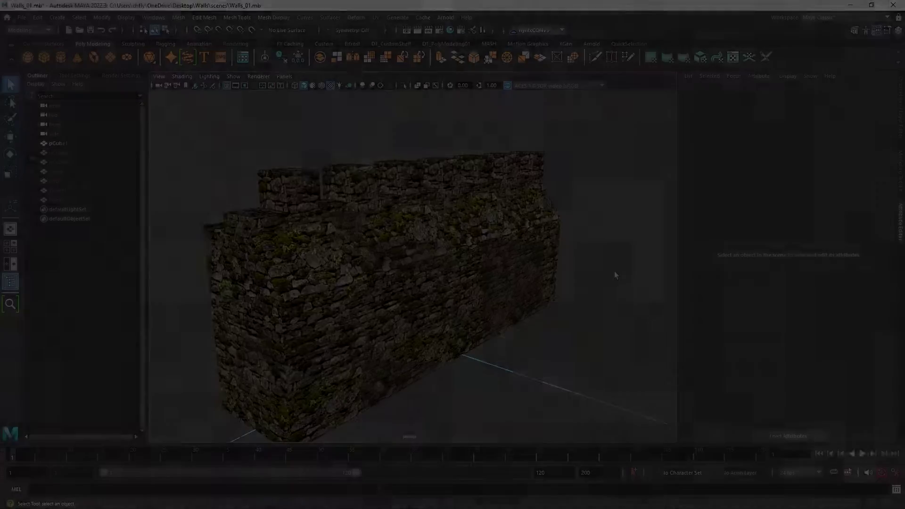